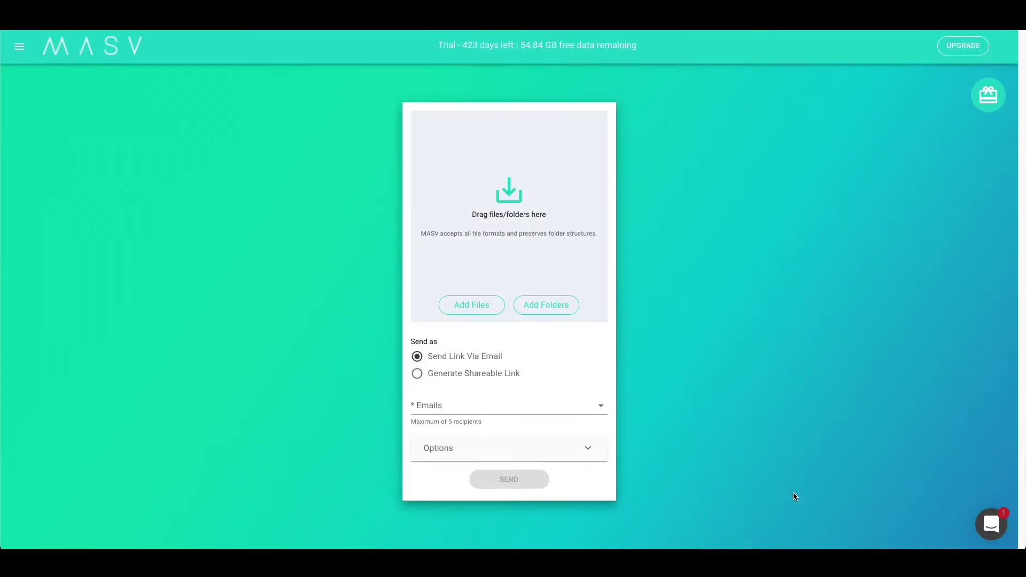
# Open MASV's navigation sidebar
pyautogui.click(19, 47)
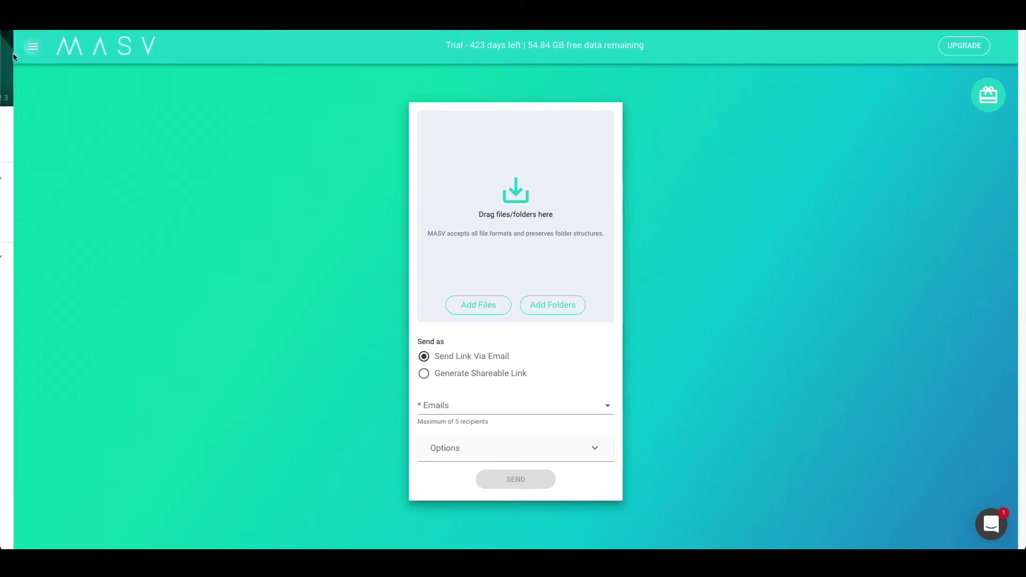
# Start an Iconik cloud connection named 'Iconik Demo' and paste its application ID and token
pyautogui.click(76, 426)
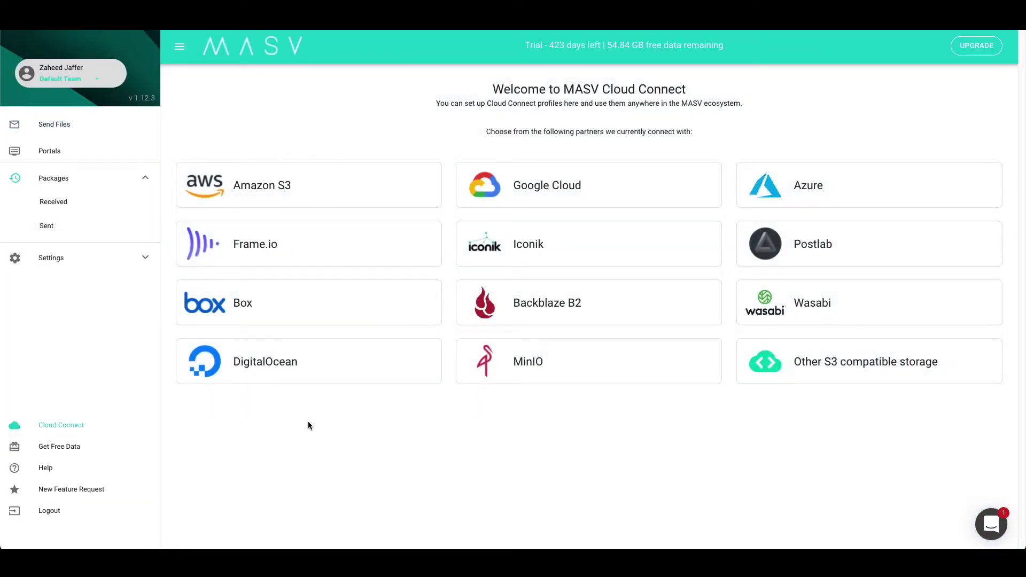
pyautogui.click(489, 259)
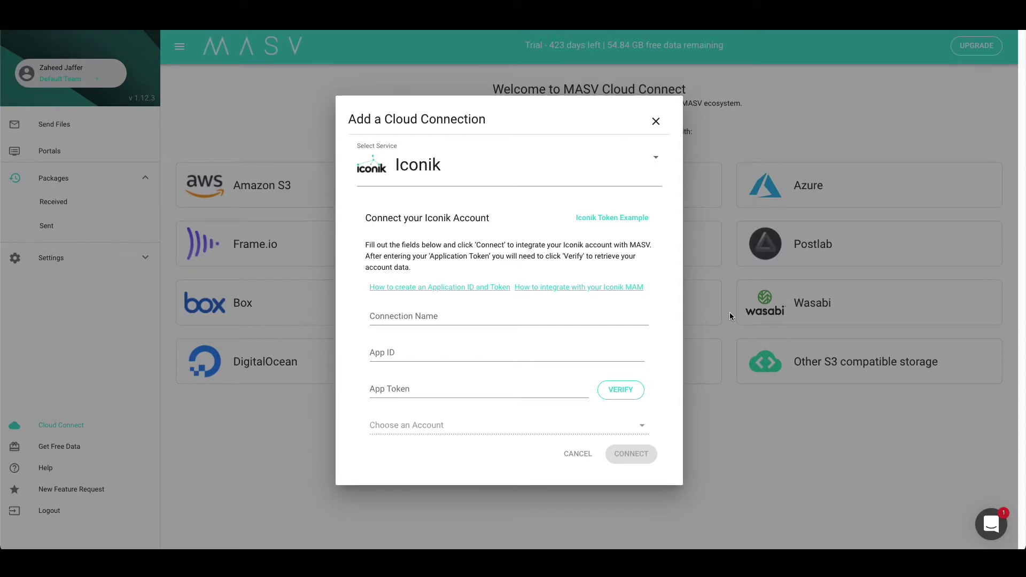
pyautogui.click(403, 315)
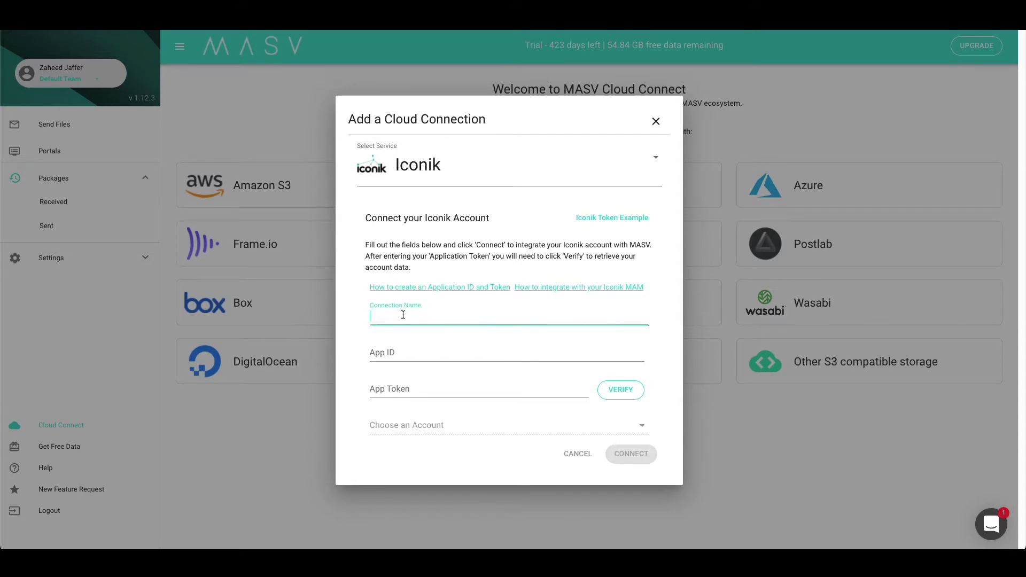
pyautogui.write('Iconik Demo')
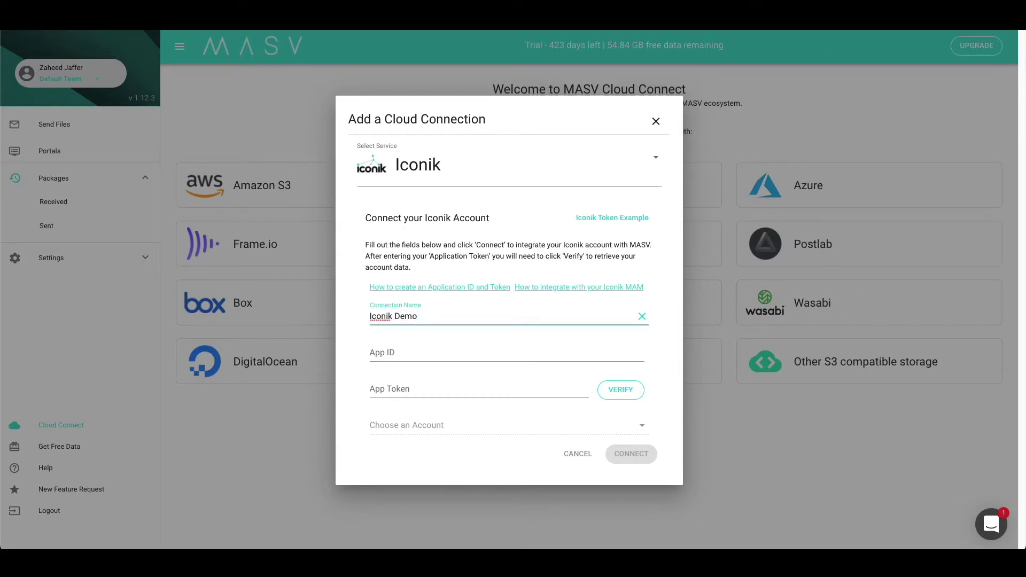
pyautogui.click(504, 353)
pyautogui.hotkey('ctrl', 'v')
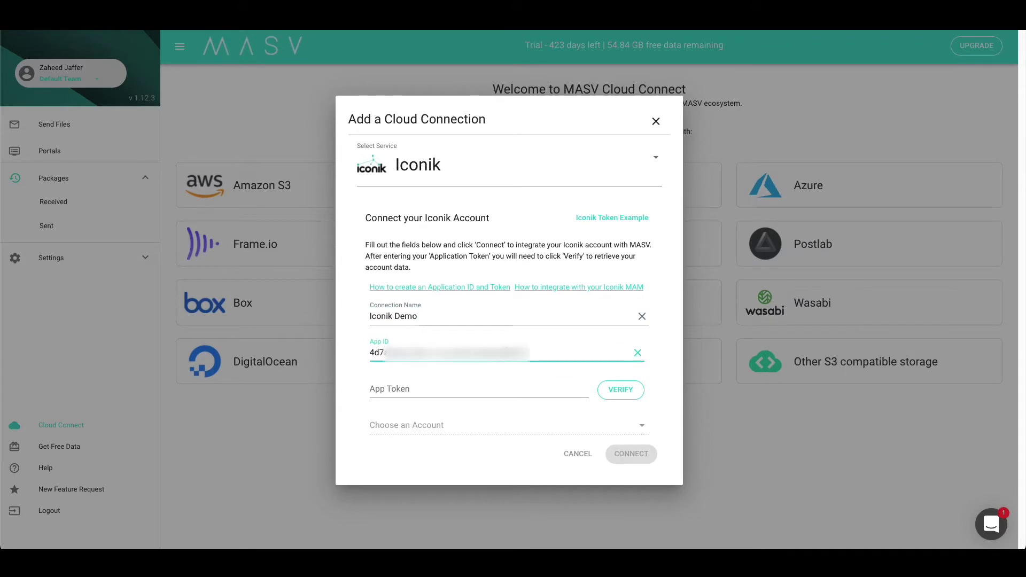
pyautogui.click(483, 386)
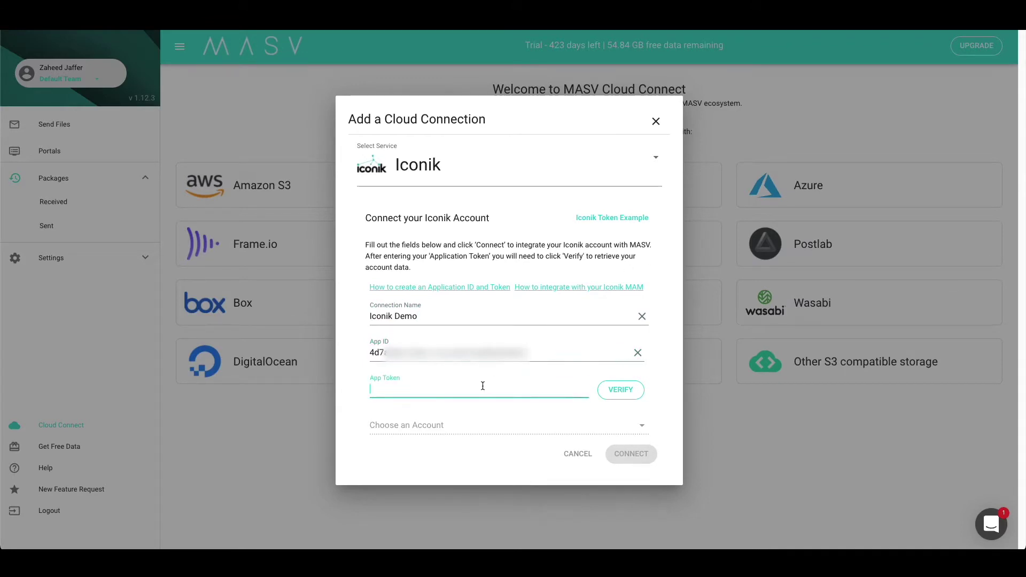
pyautogui.hotkey('ctrl', 'v')
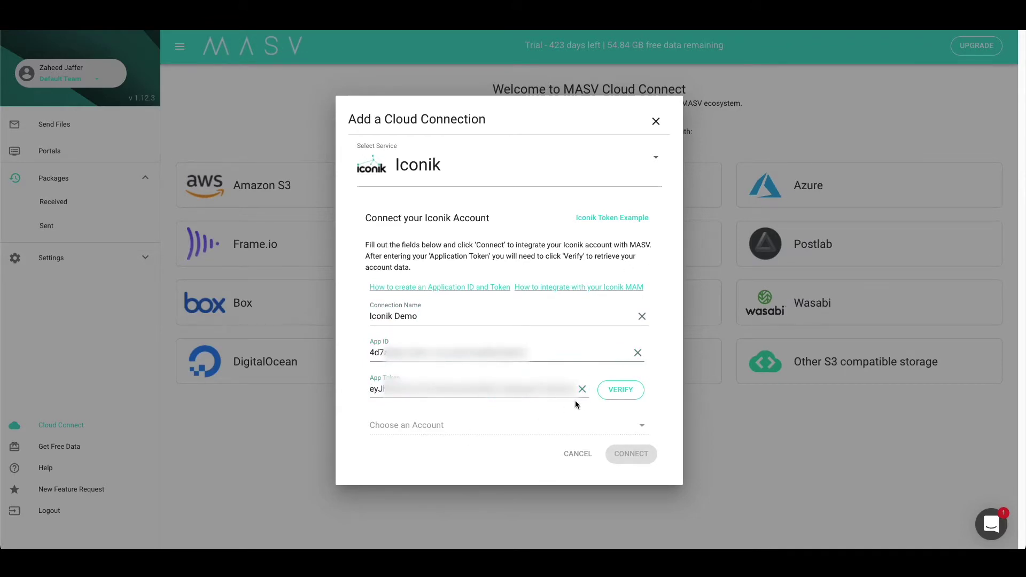
# Verify the credentials, choose the iconik-files-gcs storage account, and create the connection
pyautogui.click(620, 390)
pyautogui.click(577, 426)
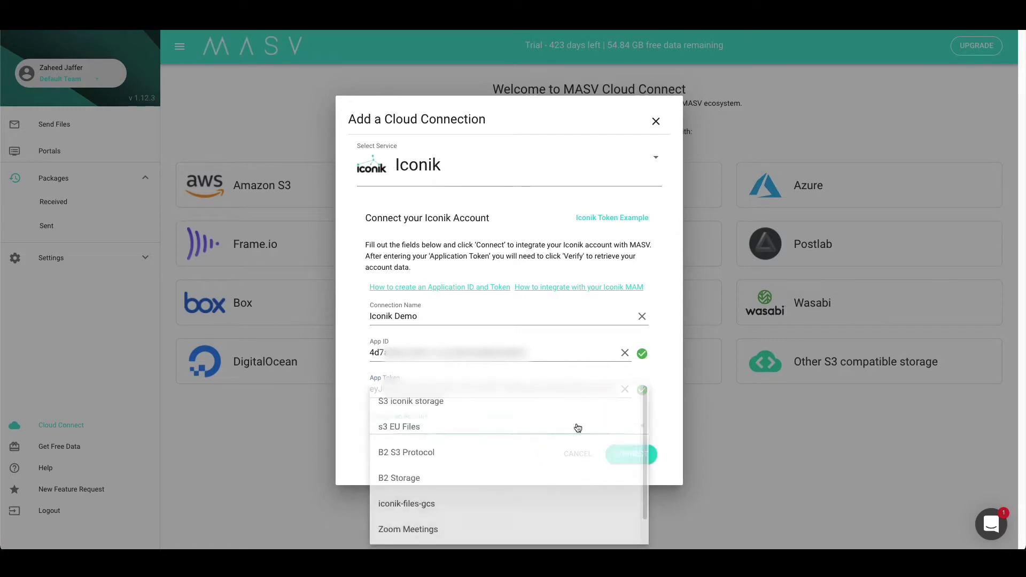
pyautogui.scroll(-1, 444, 491)
pyautogui.scroll(1, 449, 508)
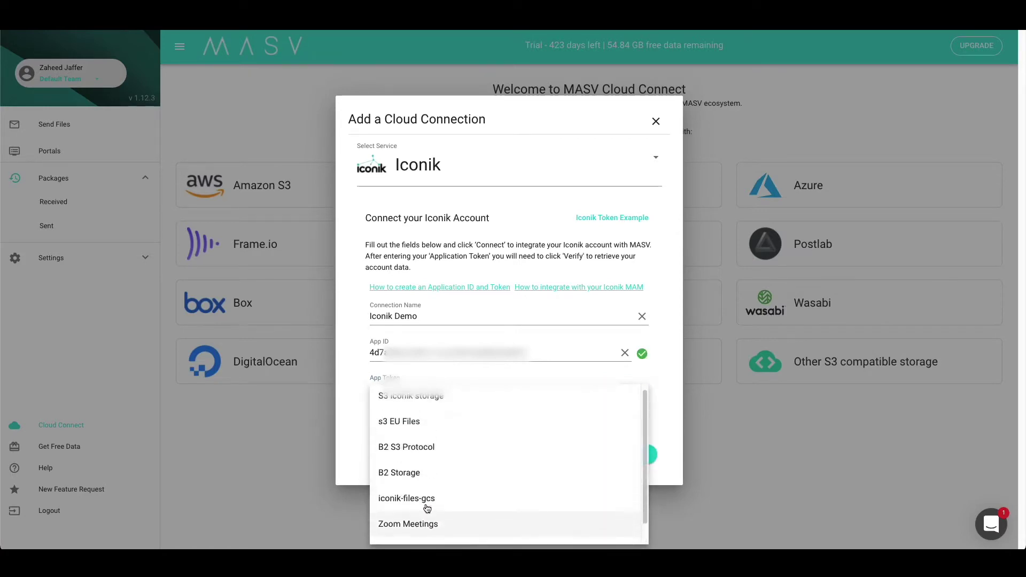
pyautogui.scroll(-1, 437, 443)
pyautogui.click(435, 475)
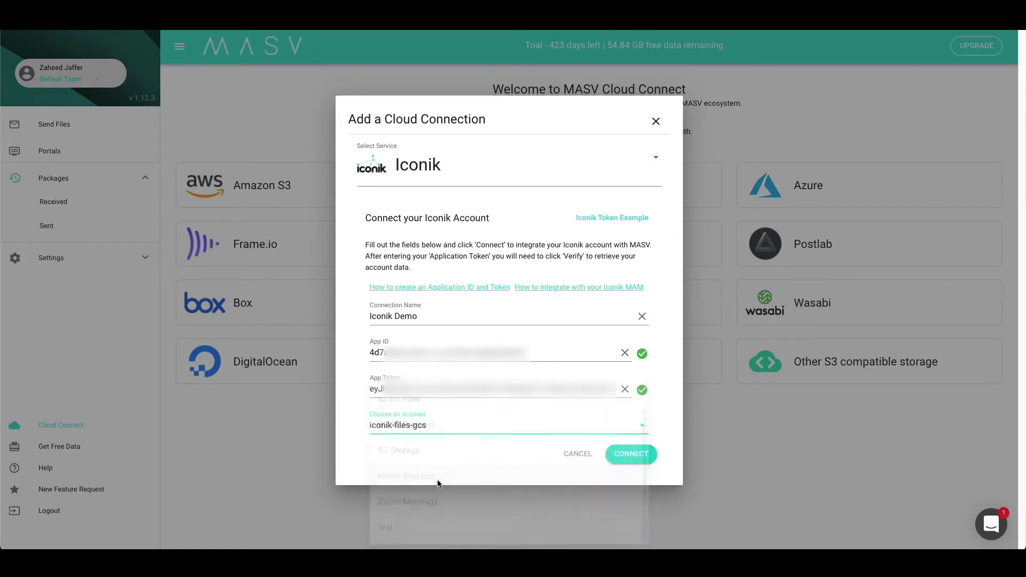
pyautogui.click(631, 458)
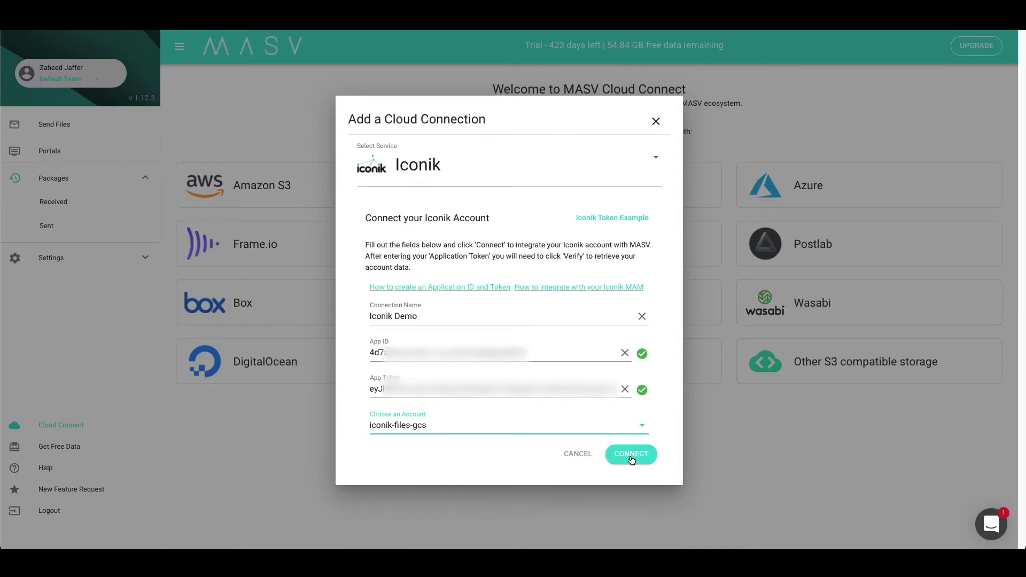
pyautogui.click(632, 459)
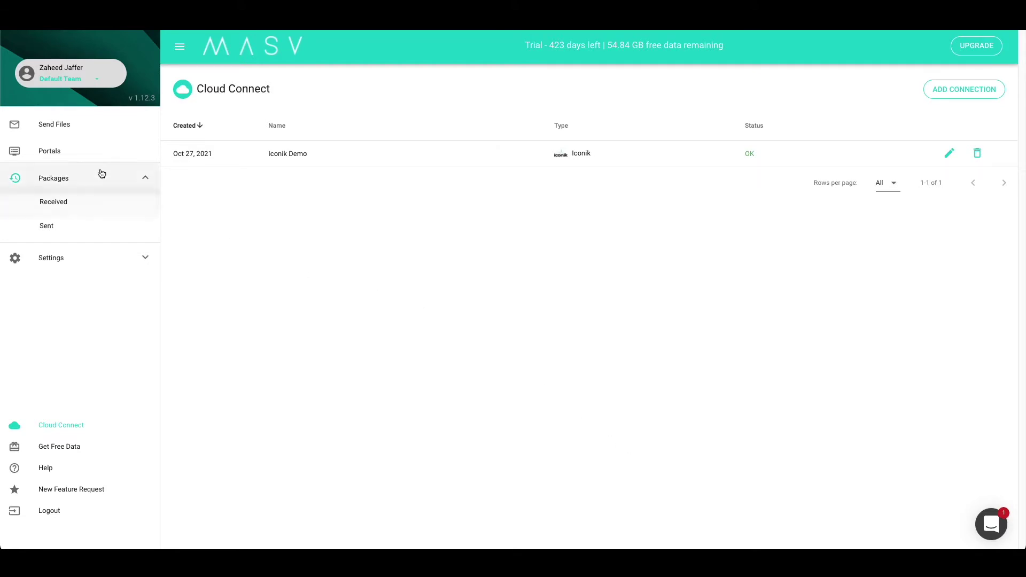
# Go to the Portals list and begin creating a new portal
pyautogui.click(83, 159)
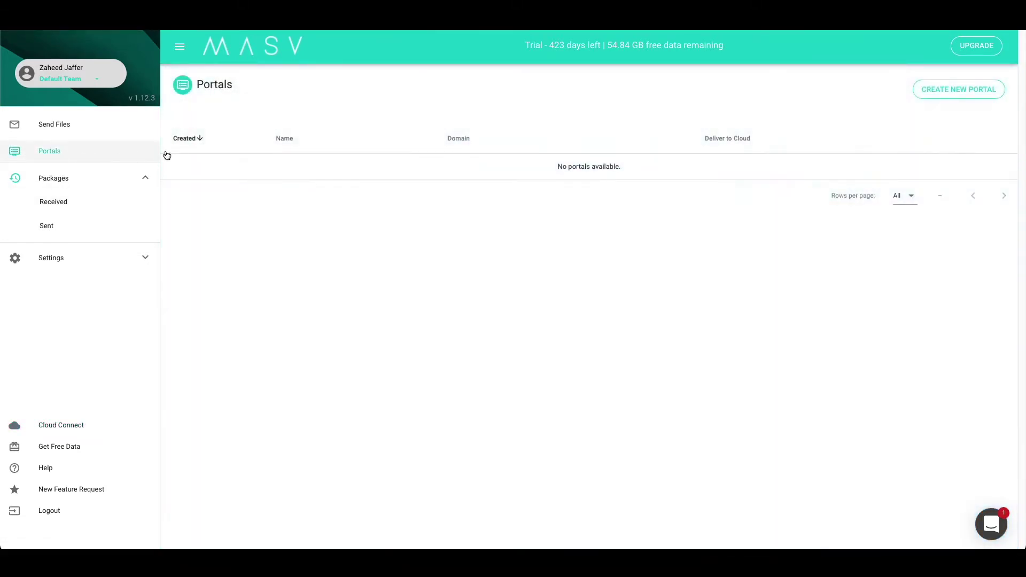
pyautogui.click(933, 91)
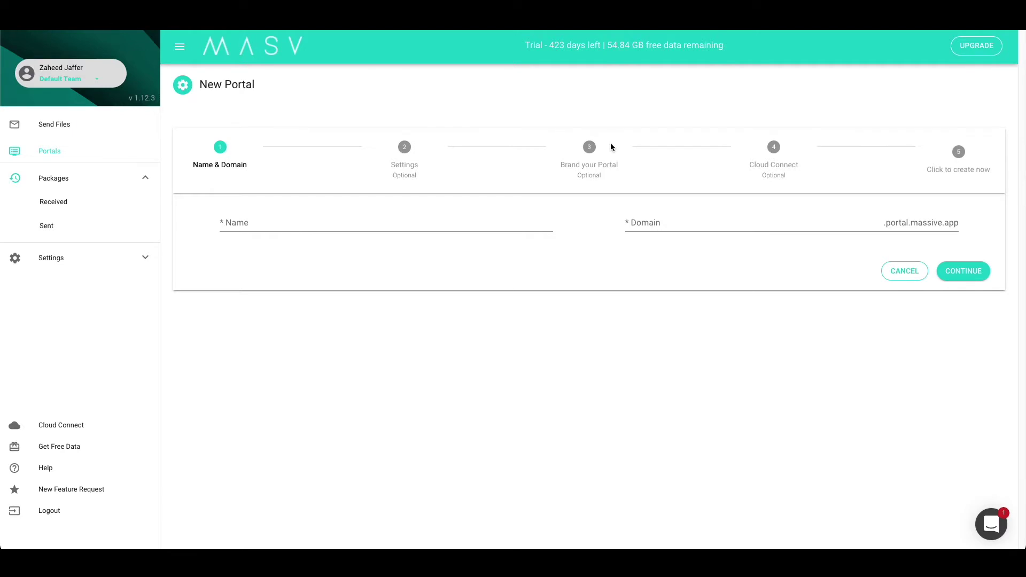
# Name the new portal 'Iconik Demo' with the domain iconikdemo.portal.massive.app
pyautogui.click(491, 218)
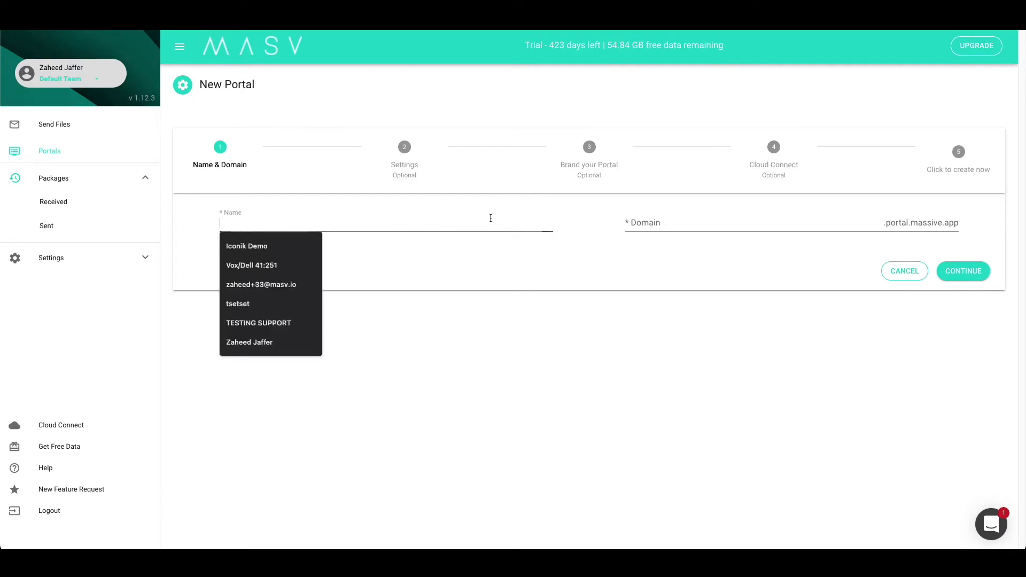
pyautogui.click(310, 247)
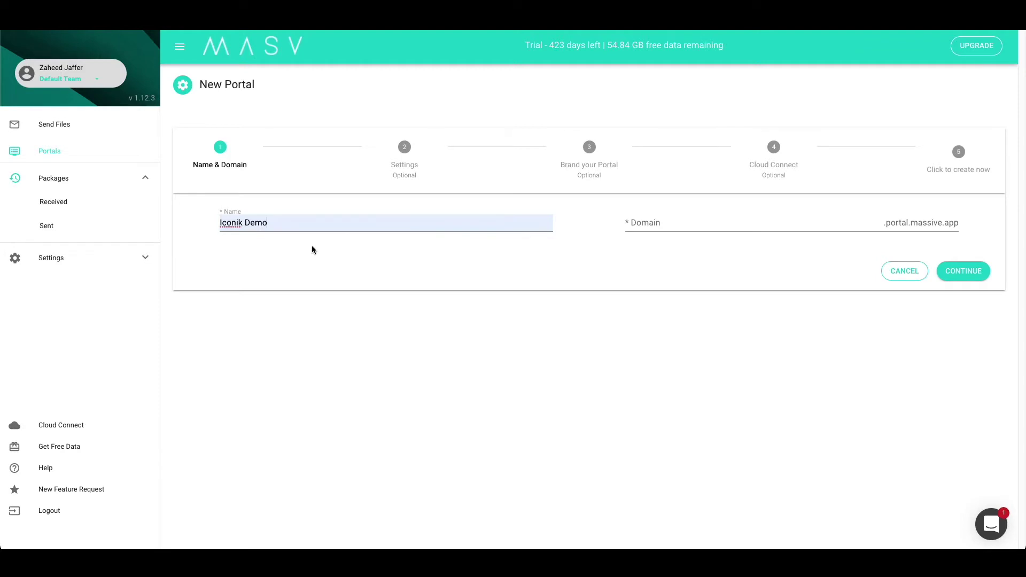
pyautogui.click(622, 223)
pyautogui.click(640, 245)
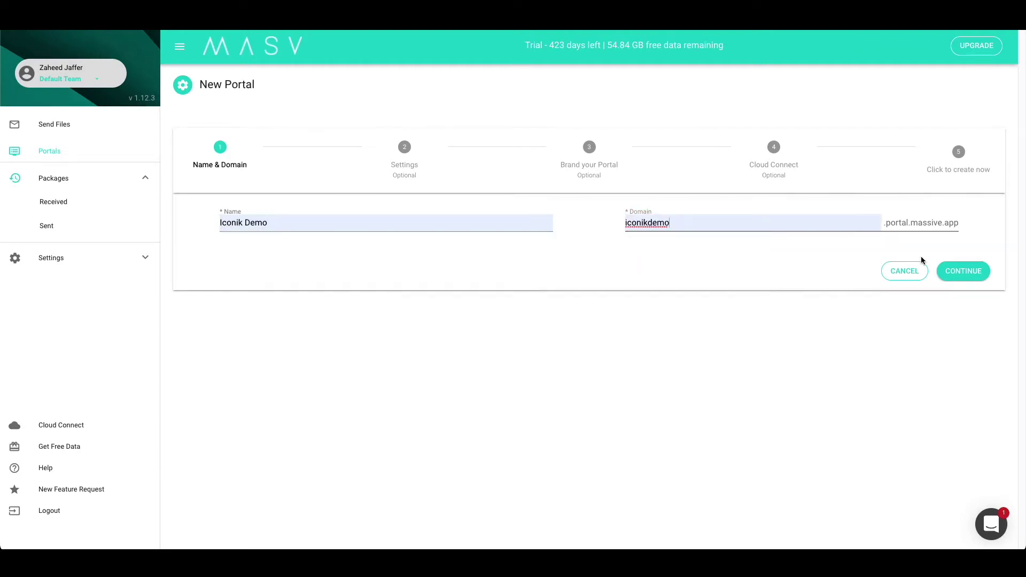
pyautogui.click(968, 270)
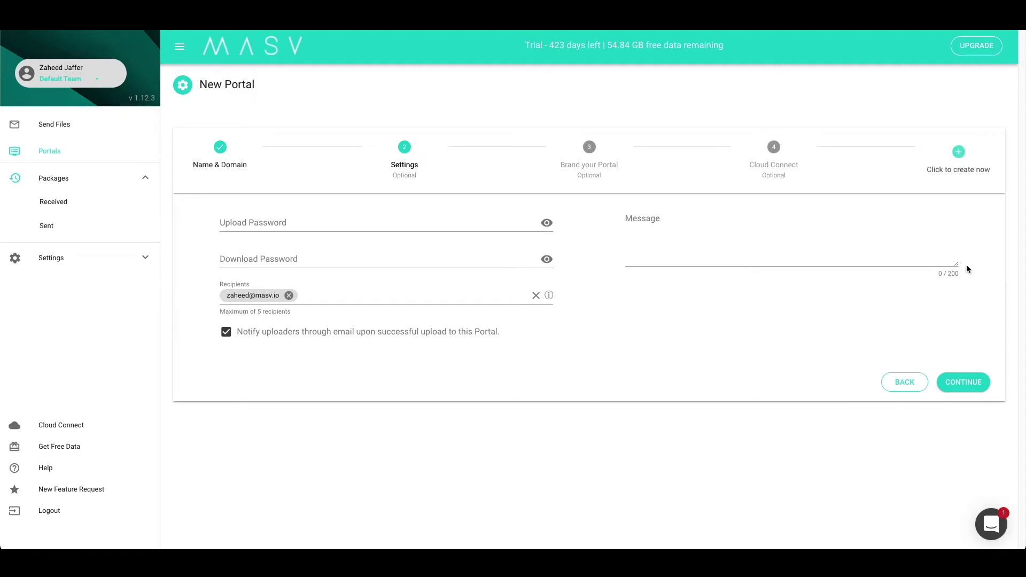
# Brand the portal with the iconik background image, iconik logo and grey #AFAFAF accent colour
pyautogui.click(960, 382)
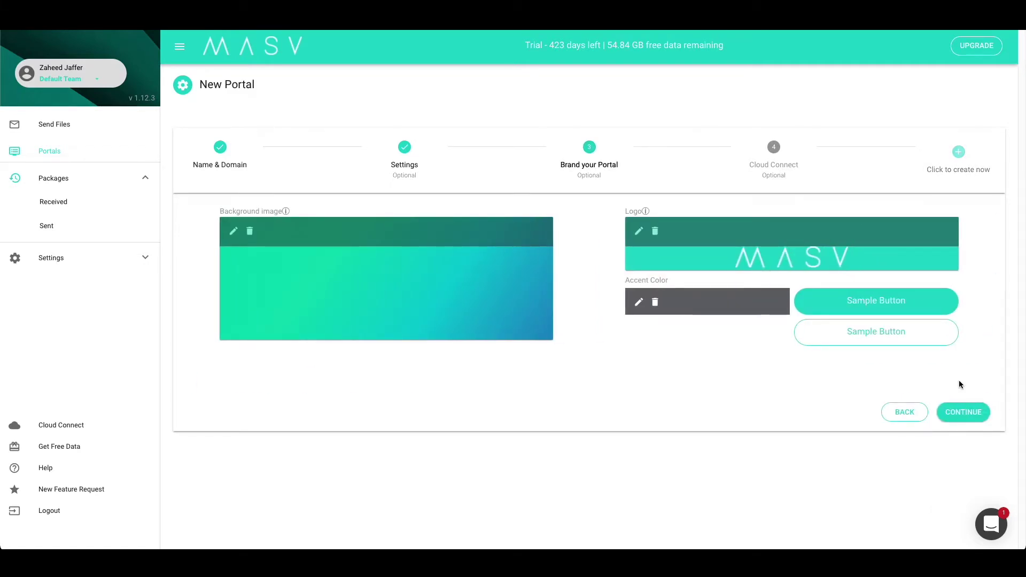
pyautogui.click(233, 231)
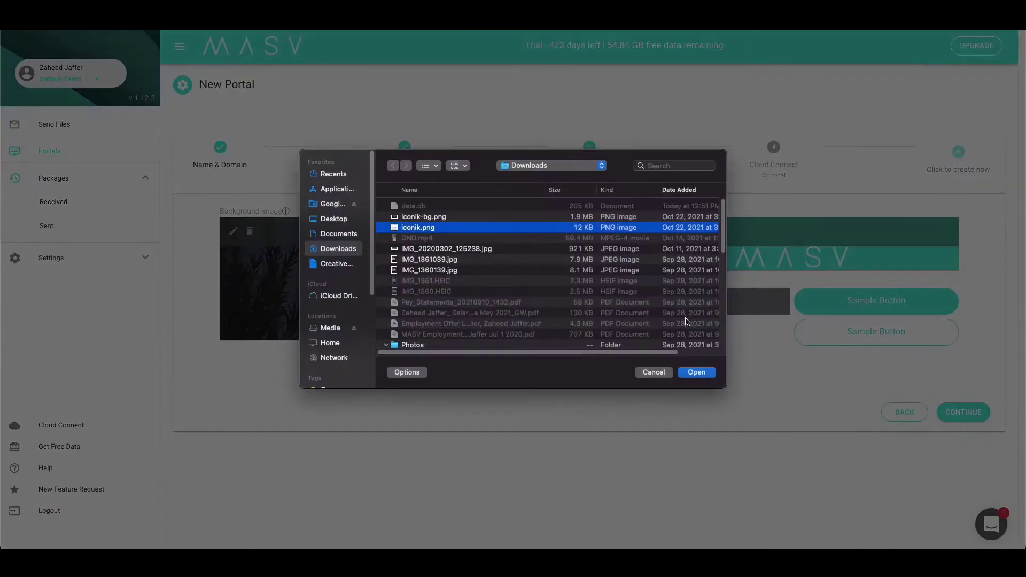
pyautogui.click(640, 303)
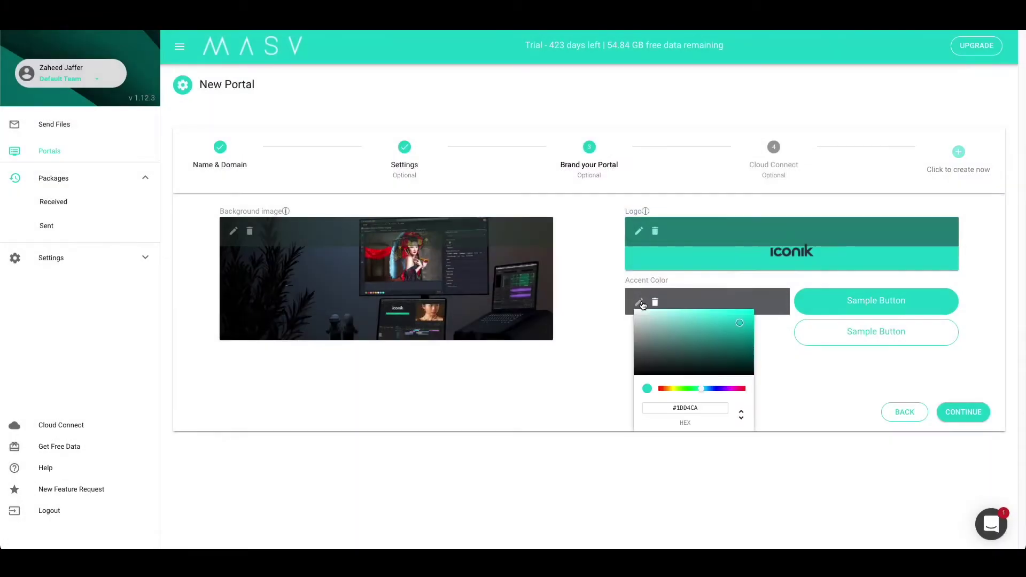
pyautogui.click(636, 333)
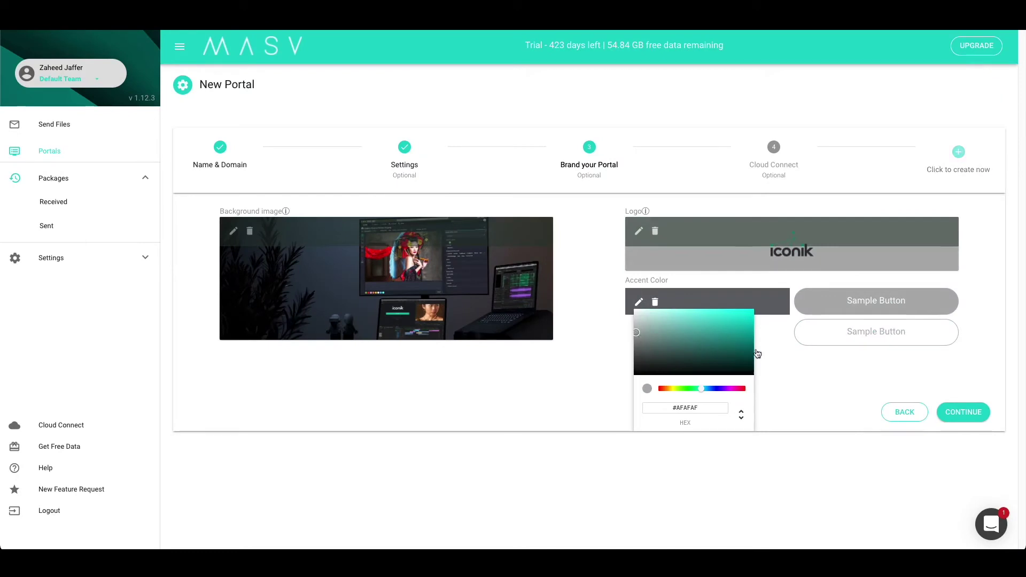
pyautogui.click(854, 387)
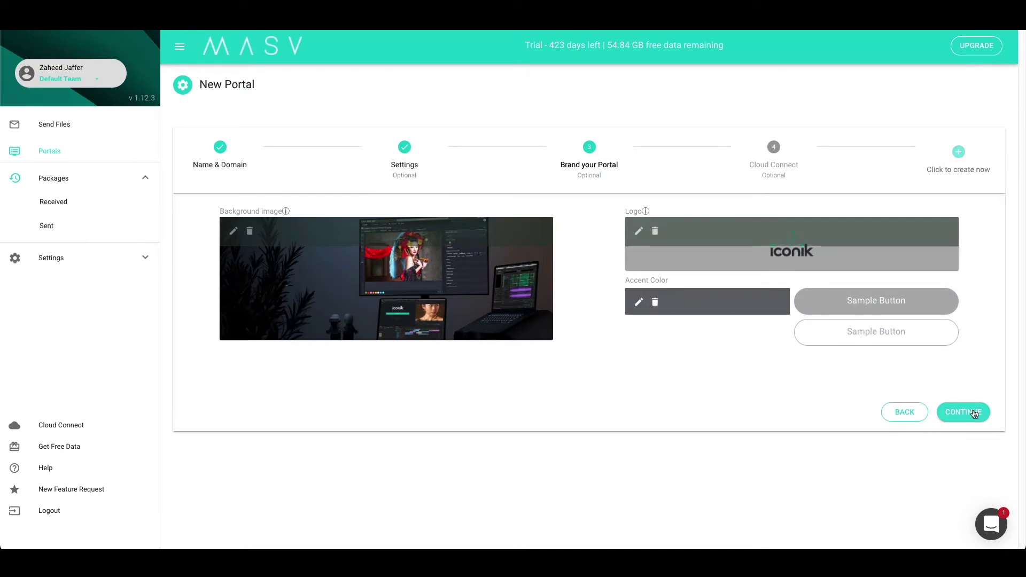
pyautogui.click(963, 412)
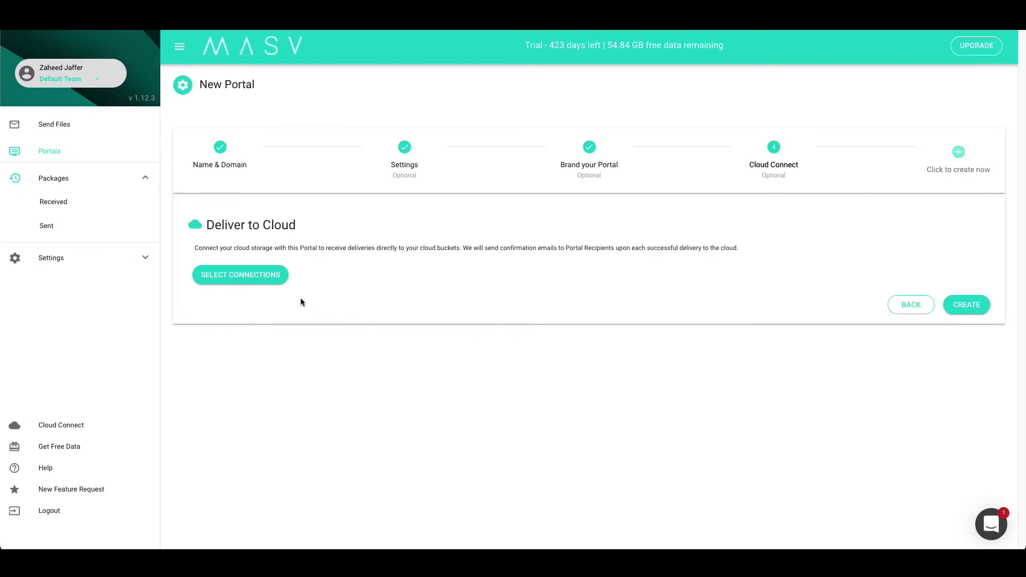
pyautogui.click(274, 279)
# Deliver portal uploads to the Iconik Demo connection, create the portal, and open its upload page
pyautogui.click(389, 313)
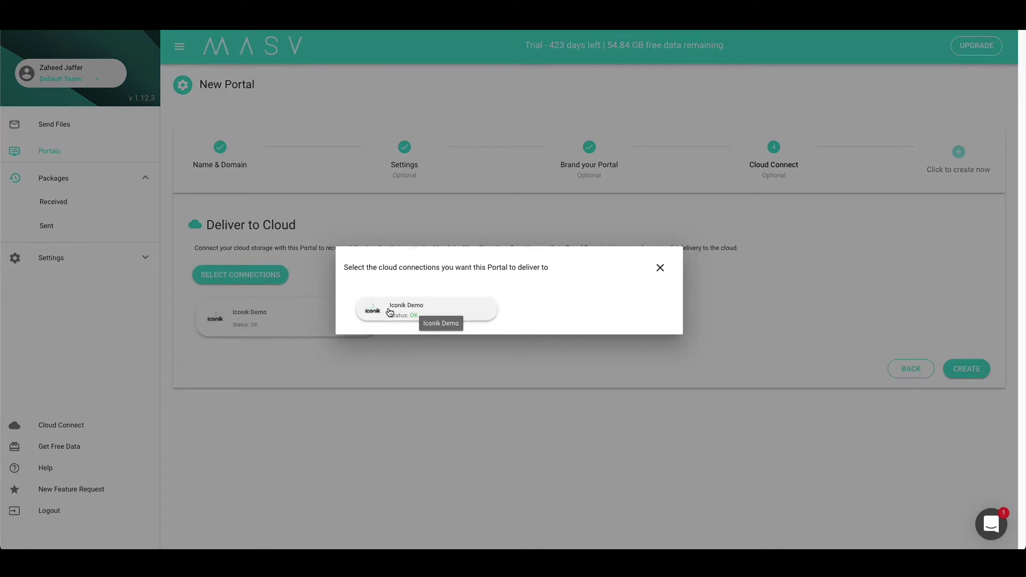
pyautogui.click(661, 268)
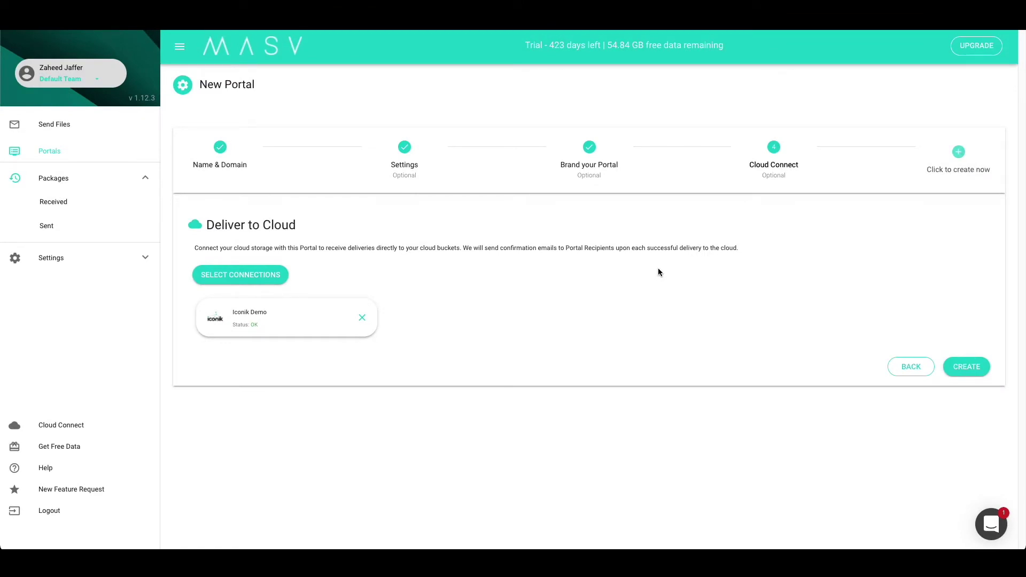
pyautogui.click(957, 362)
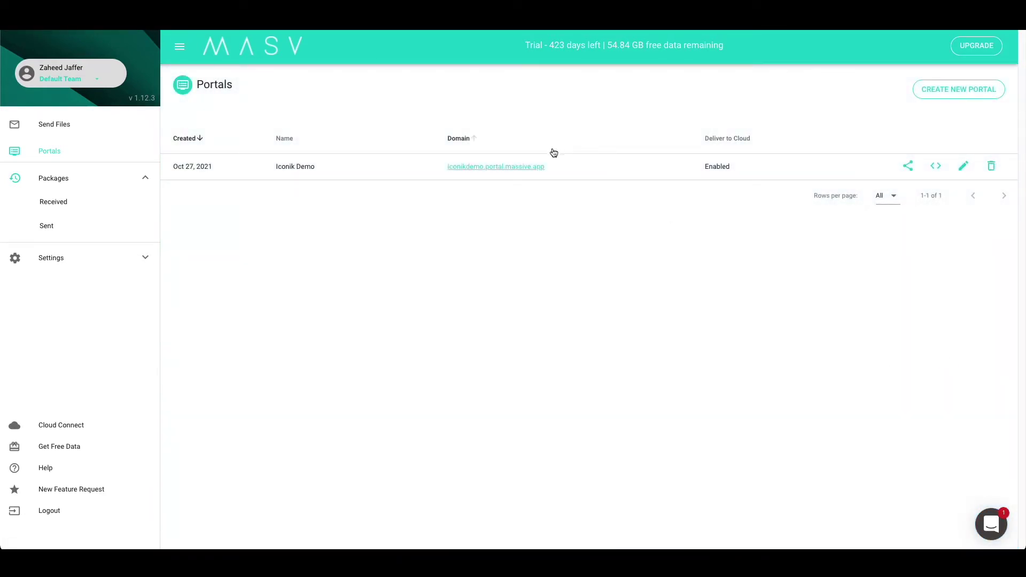
pyautogui.click(531, 165)
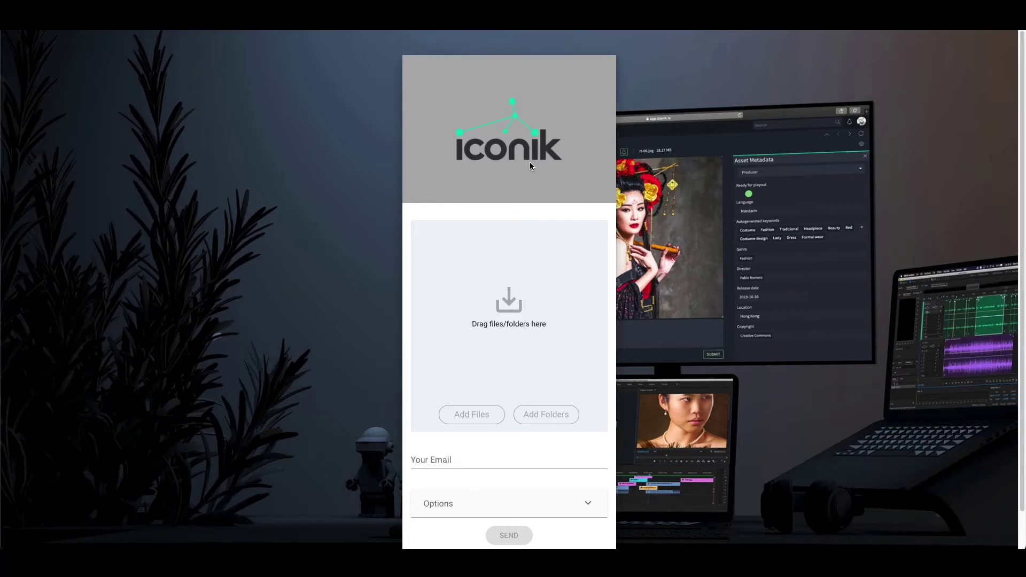
# Send both screen recordings through the portal using the sender's saved e-mail address
pyautogui.click(470, 413)
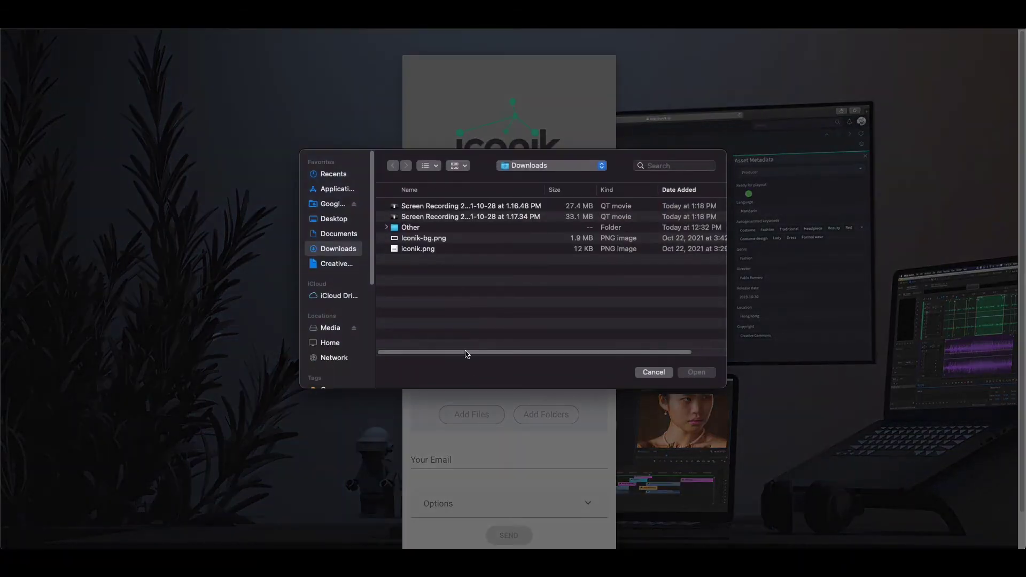
pyautogui.click(462, 217)
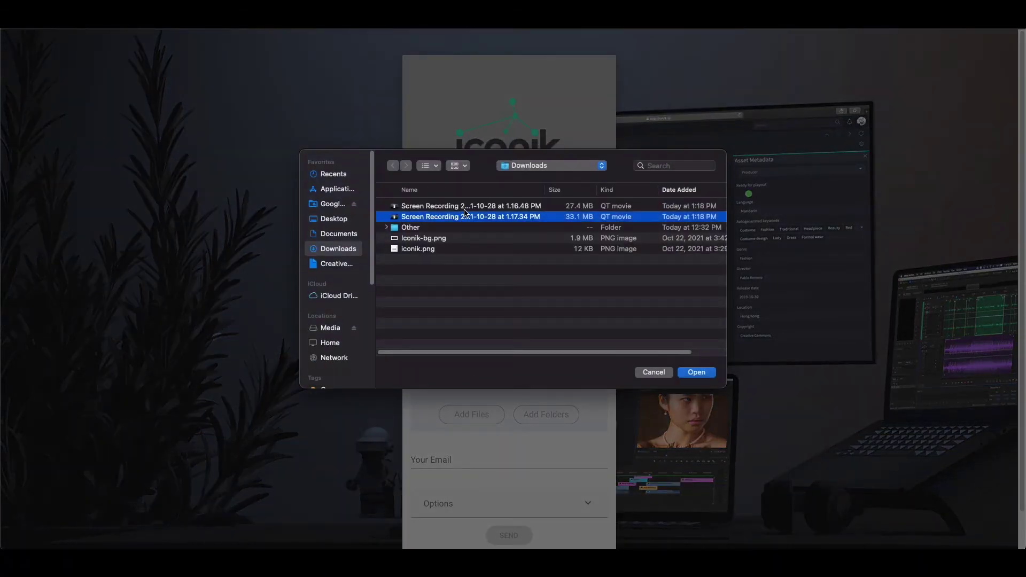
pyautogui.keyDown('shift'); pyautogui.click(463, 209); pyautogui.keyUp('shift')
pyautogui.click(710, 371)
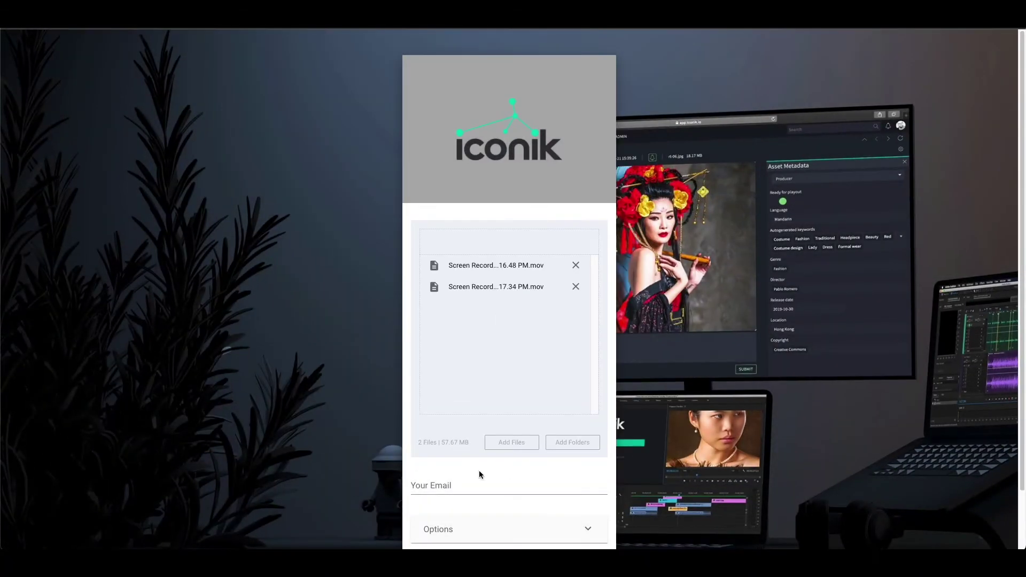
pyautogui.click(478, 476)
pyautogui.click(454, 427)
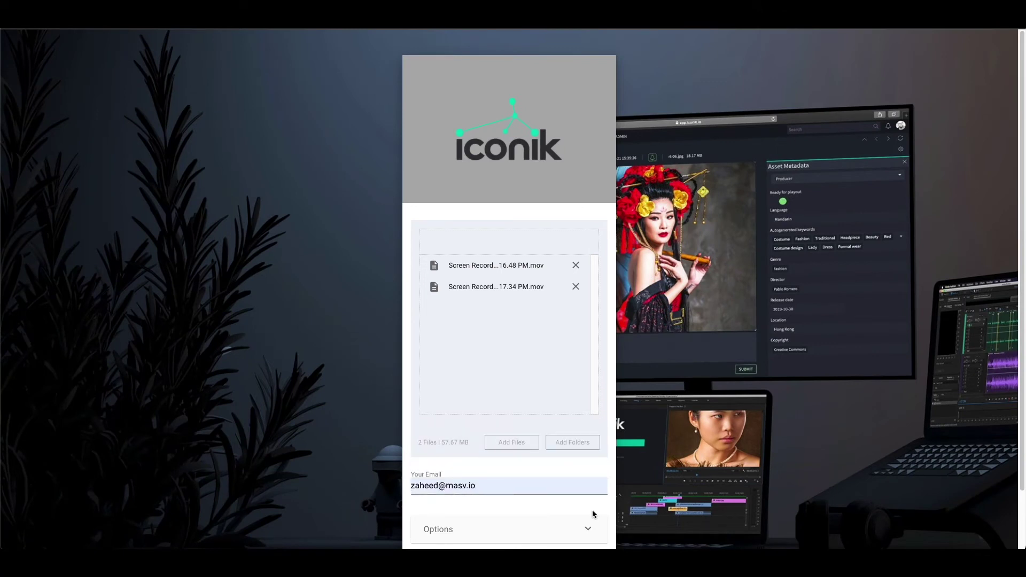
pyautogui.scroll(-2, 592, 513)
pyautogui.click(512, 504)
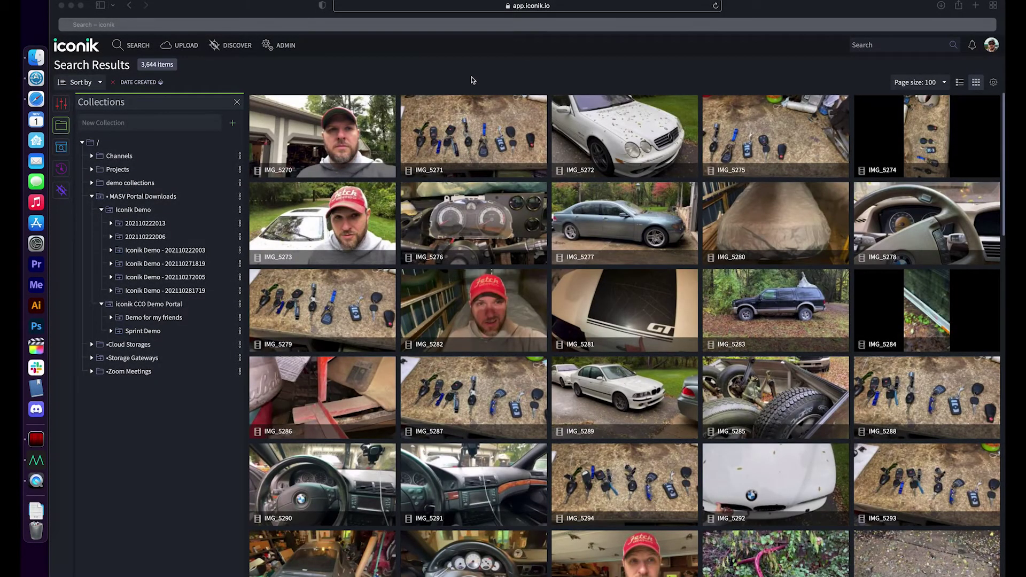
# Switch to iconik's library search and show the Filters panel
pyautogui.click(472, 80)
pyautogui.scroll(-10, 671, 153)
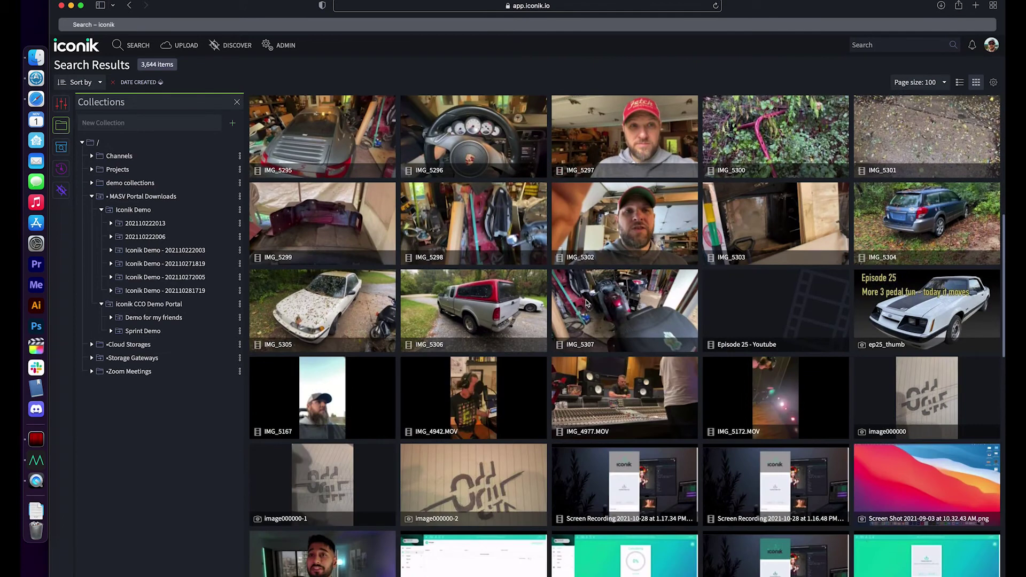
pyautogui.scroll(10, 586, 301)
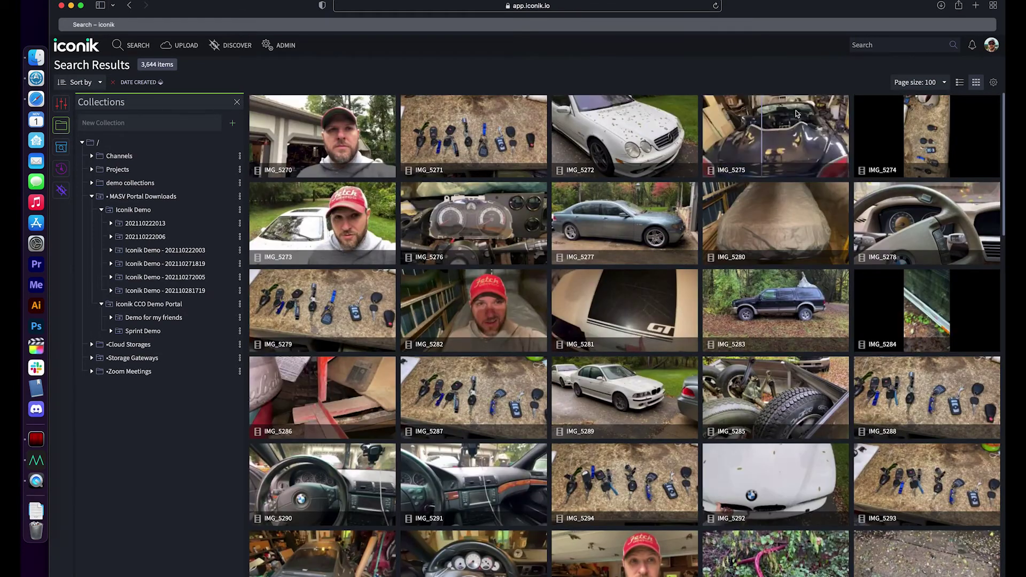
pyautogui.click(866, 47)
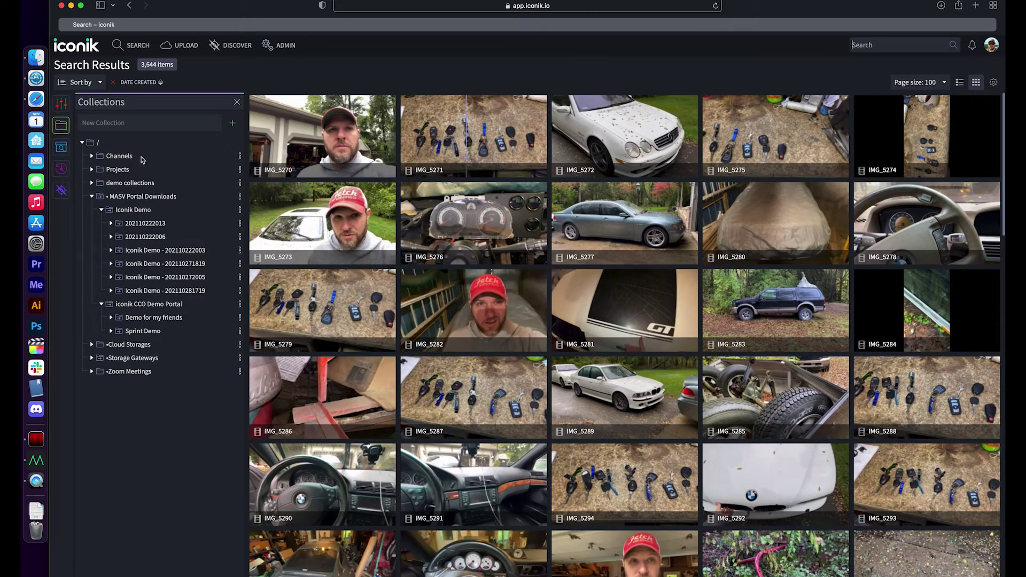
pyautogui.click(62, 103)
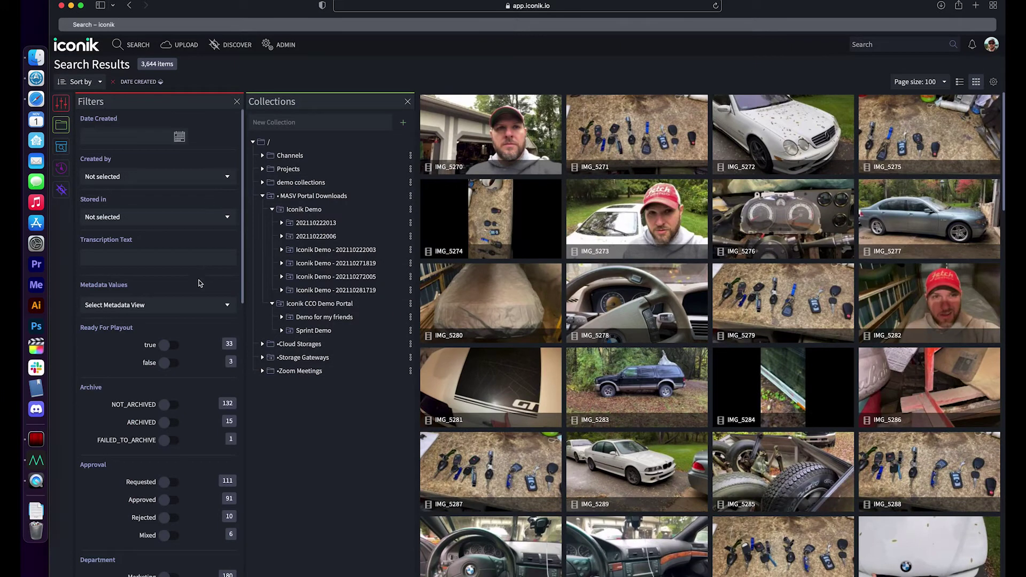
pyautogui.scroll(-10, 197, 283)
pyautogui.scroll(-3, 198, 292)
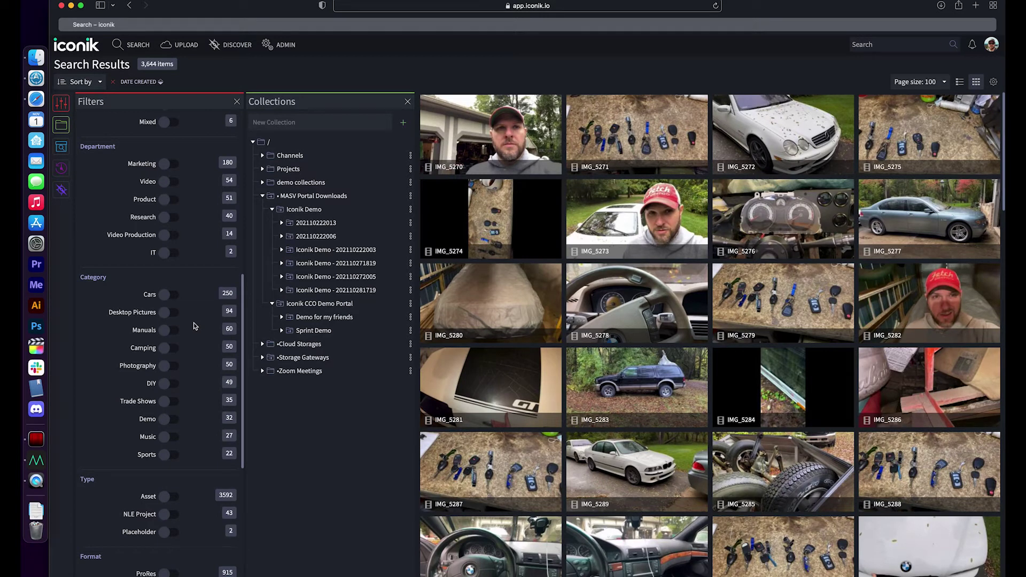
pyautogui.click(311, 198)
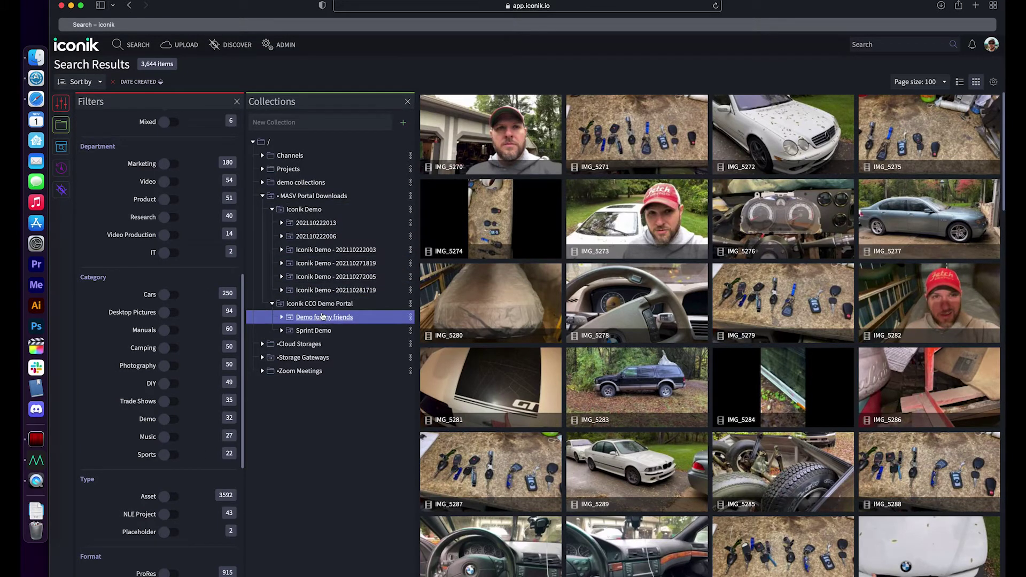
pyautogui.click(282, 224)
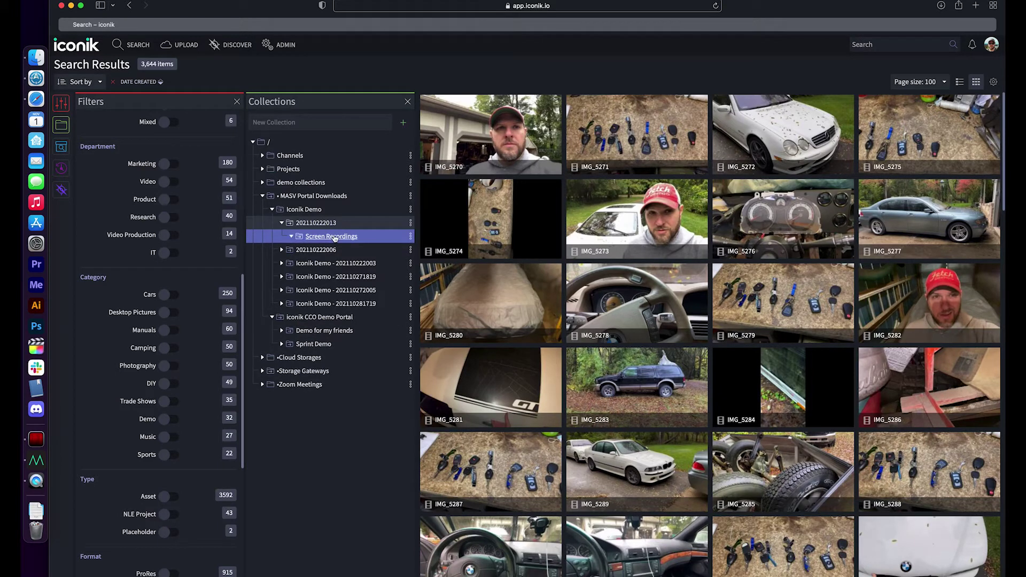
pyautogui.click(332, 236)
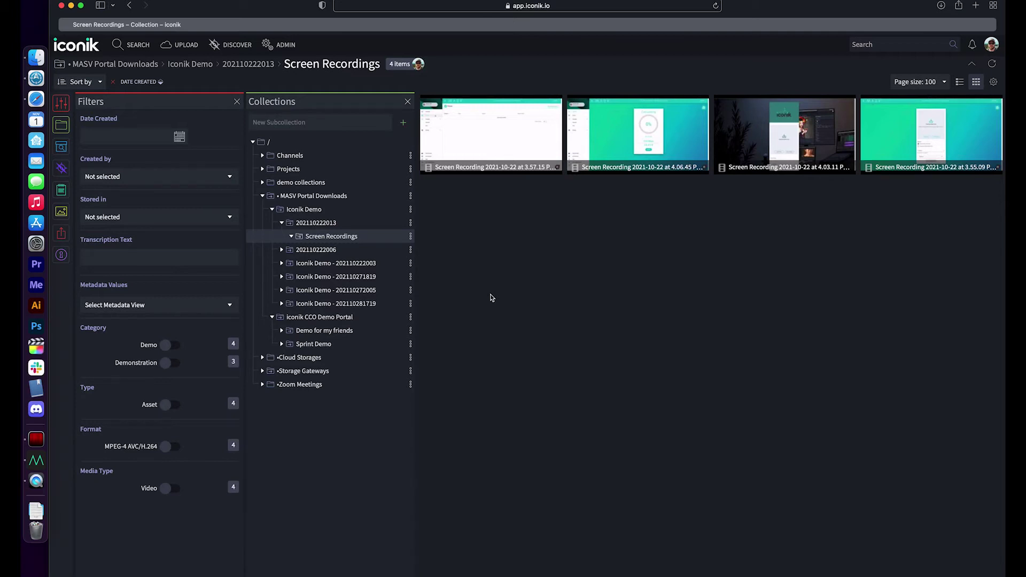
pyautogui.click(492, 167)
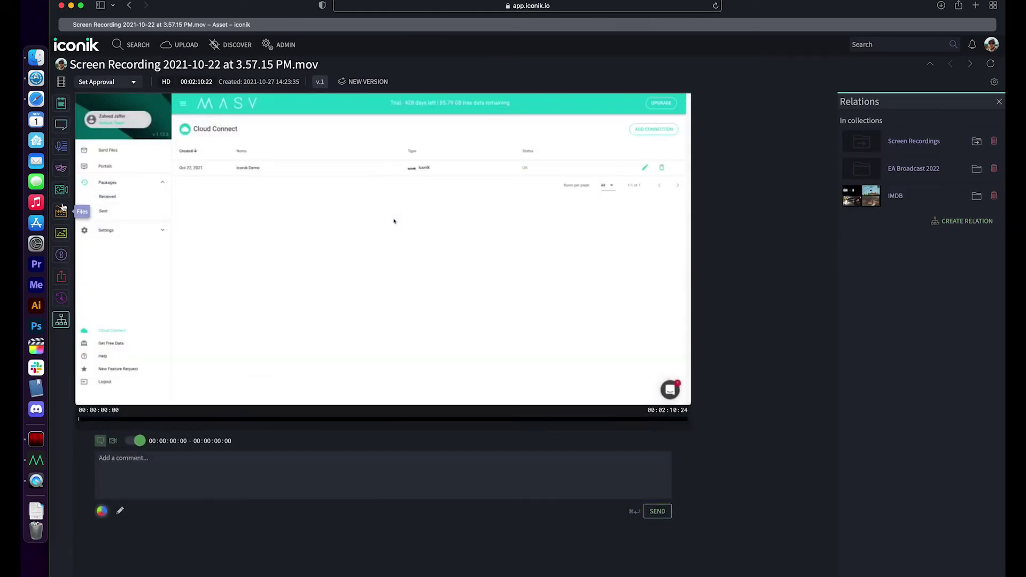
# Show the recording's original and proxy files and scrub the video forward to preview it
pyautogui.click(61, 212)
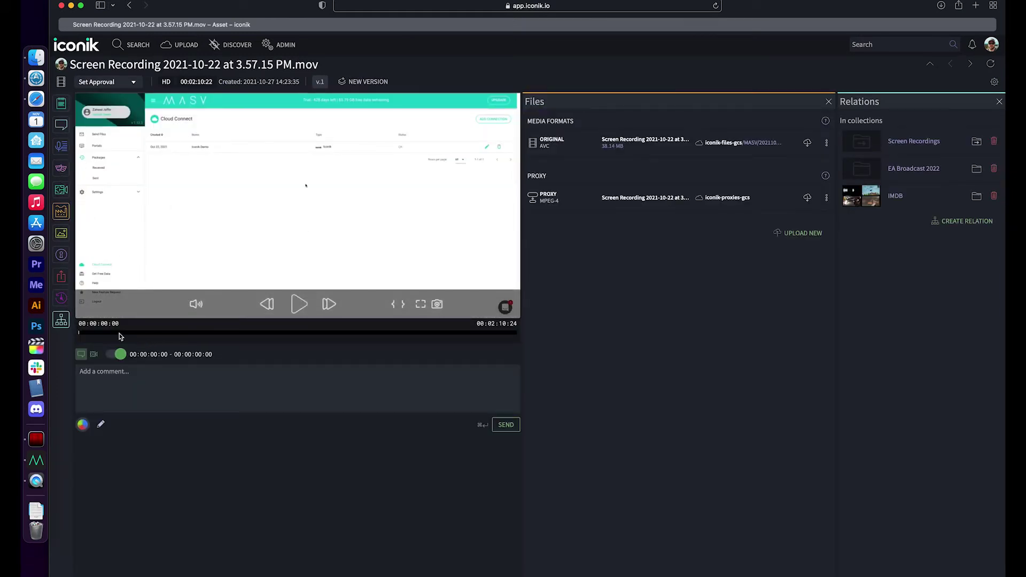
pyautogui.moveTo(120, 335); pyautogui.dragTo(168, 327)
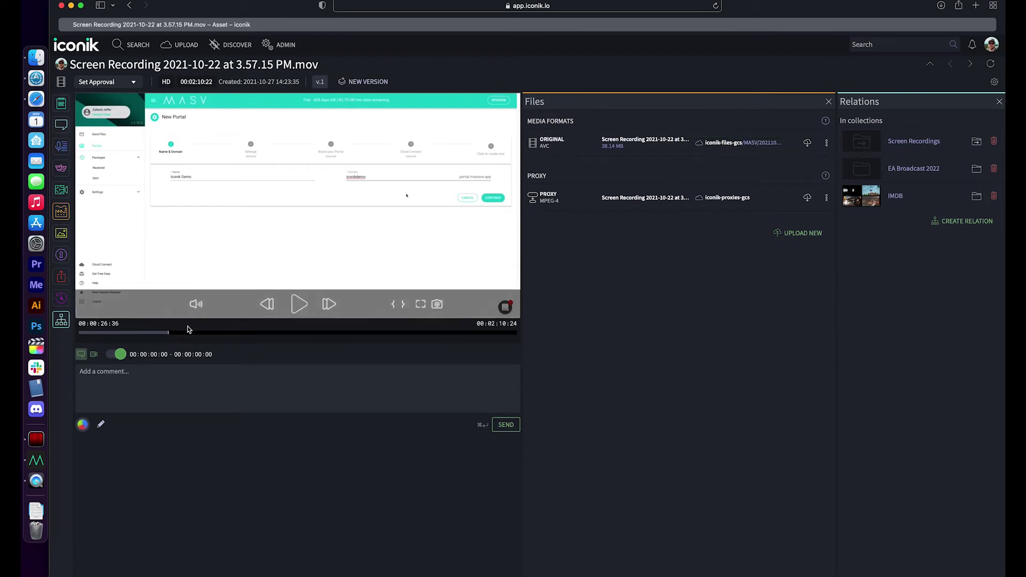
pyautogui.moveTo(183, 333); pyautogui.dragTo(262, 331)
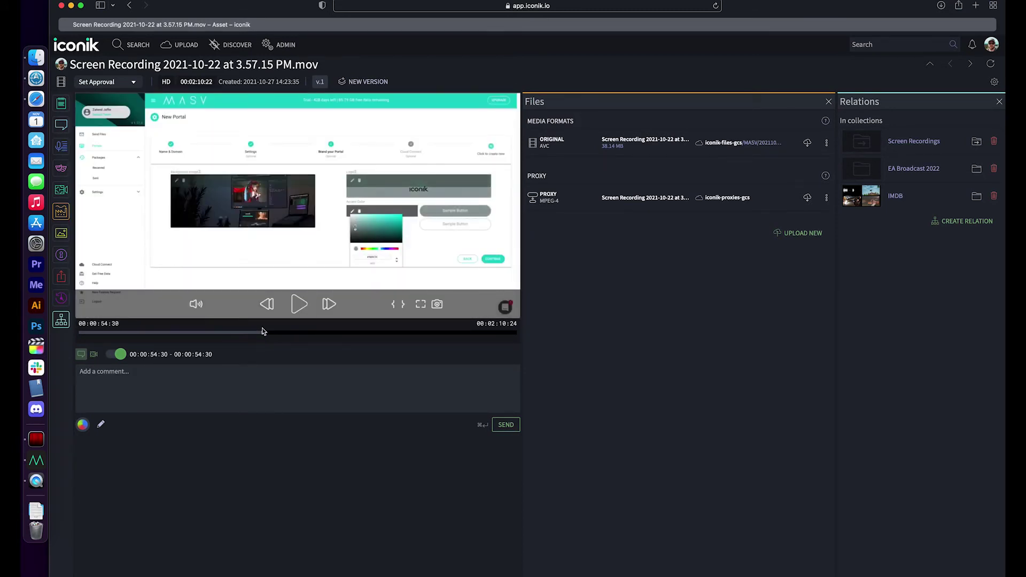
# At the Deliver to Cloud step, write the comment 'Maybe we should re-record and use iconik's colors :)'
pyautogui.moveTo(267, 332); pyautogui.dragTo(316, 332)
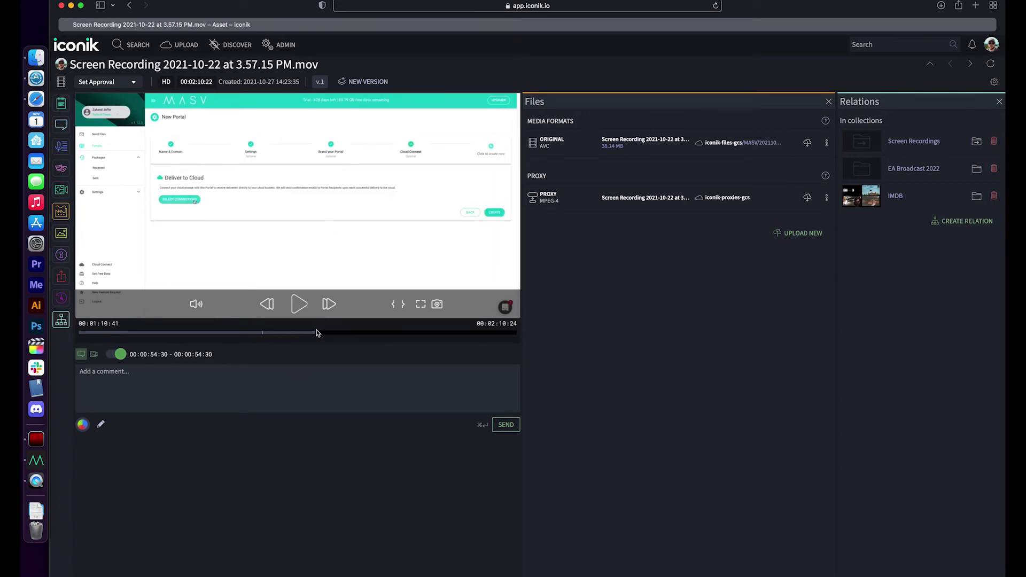
pyautogui.click(258, 371)
pyautogui.write('M')
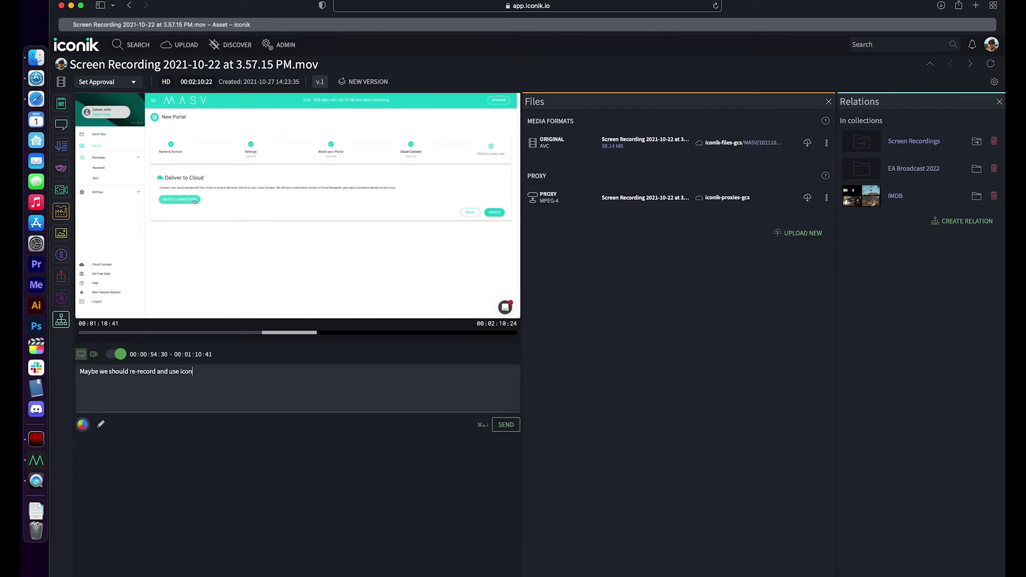
pyautogui.write("ik's colors :)")
# Annotate the frame with a box around Deliver to Cloud and an arrow to it, then post the comment
pyautogui.click(100, 423)
pyautogui.click(168, 425)
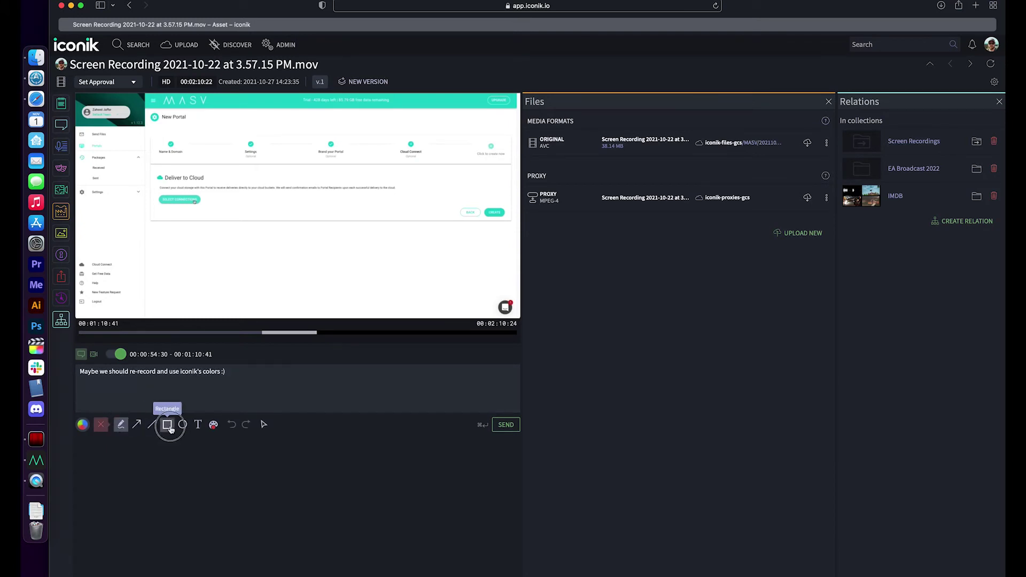
pyautogui.moveTo(149, 162); pyautogui.dragTo(335, 242)
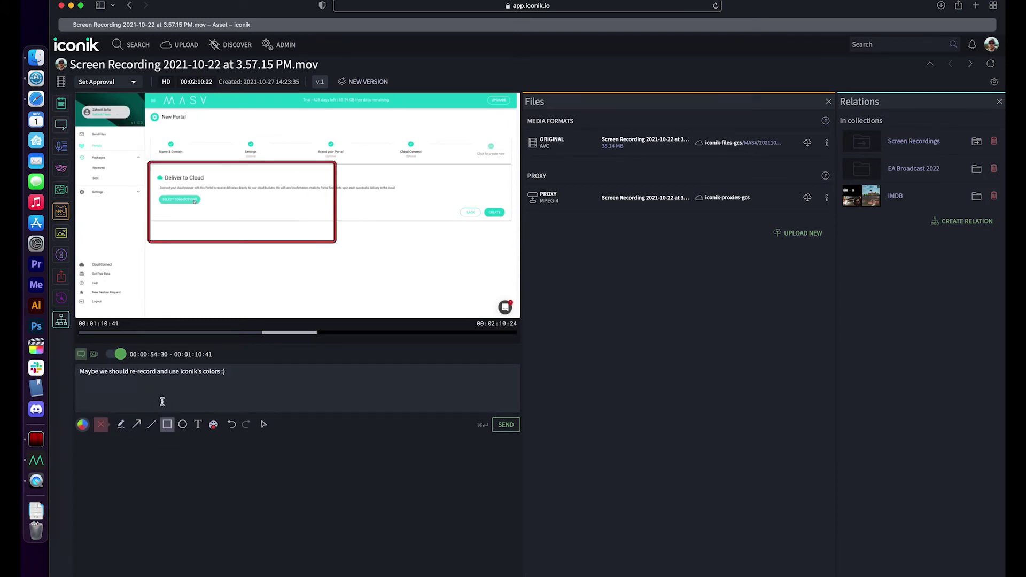
pyautogui.click(136, 425)
pyautogui.moveTo(377, 281); pyautogui.dragTo(227, 220)
pyautogui.click(506, 425)
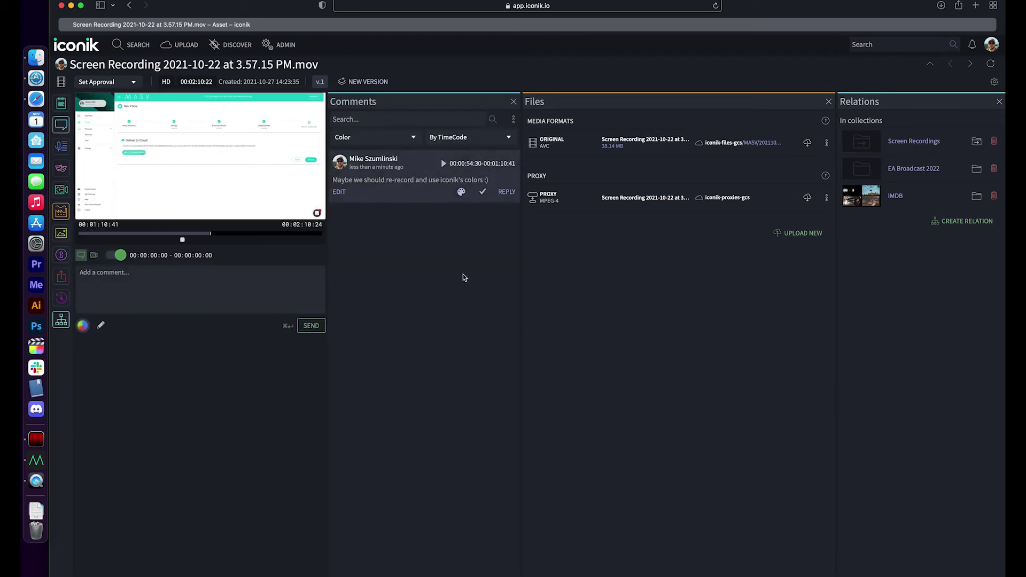
# Jump to the commented moment in the video and close the collection relations panel
pyautogui.click(476, 163)
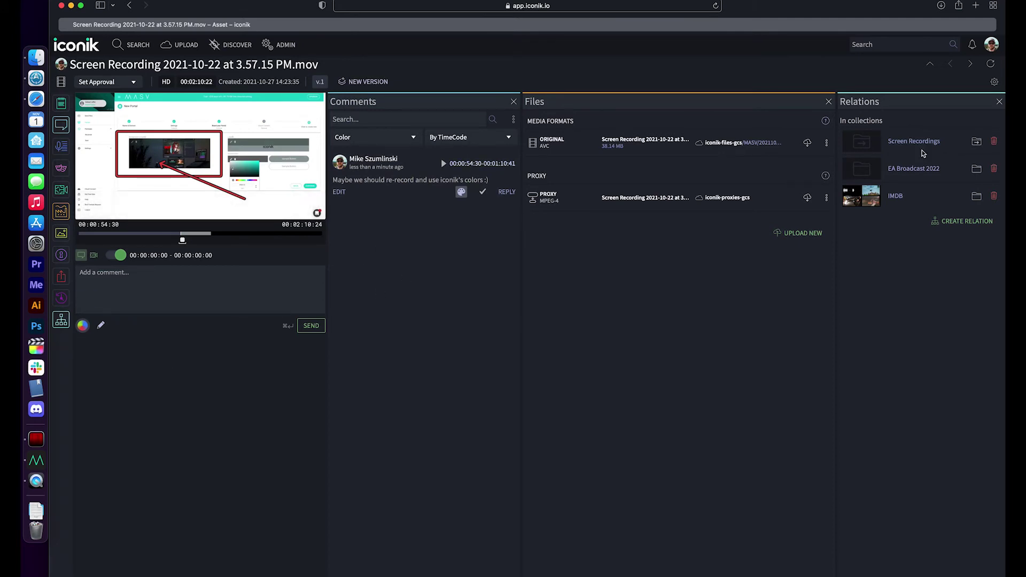
pyautogui.click(999, 102)
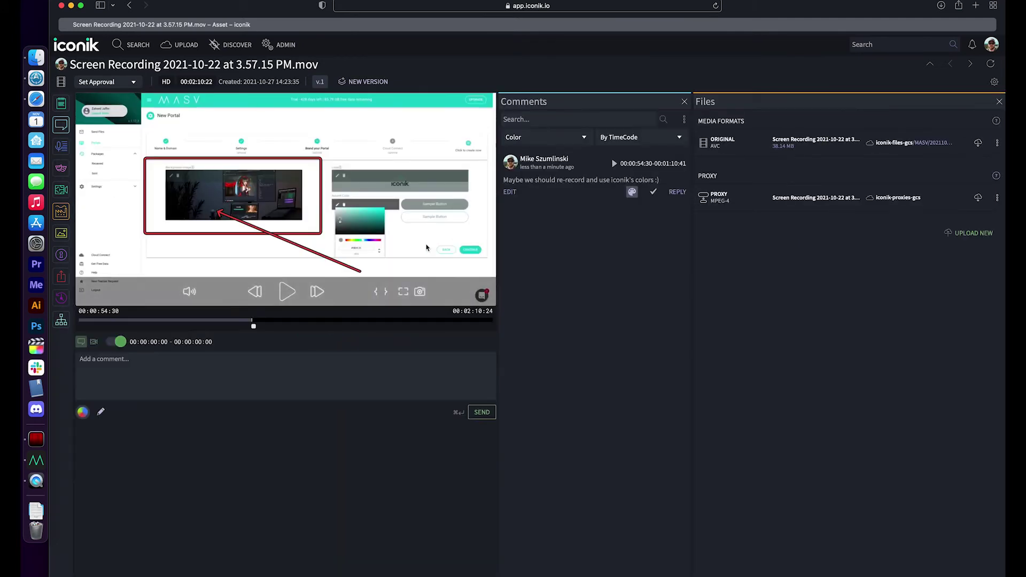
pyautogui.click(994, 81)
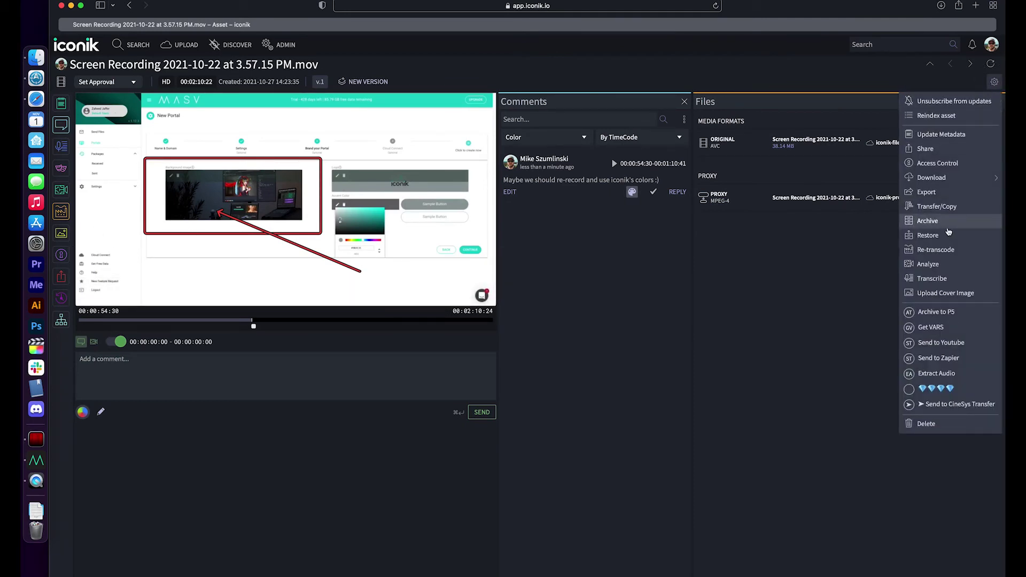
# Share the recording with two recipients: one chosen from the list and one entered e-mail address
pyautogui.click(933, 152)
pyautogui.click(511, 104)
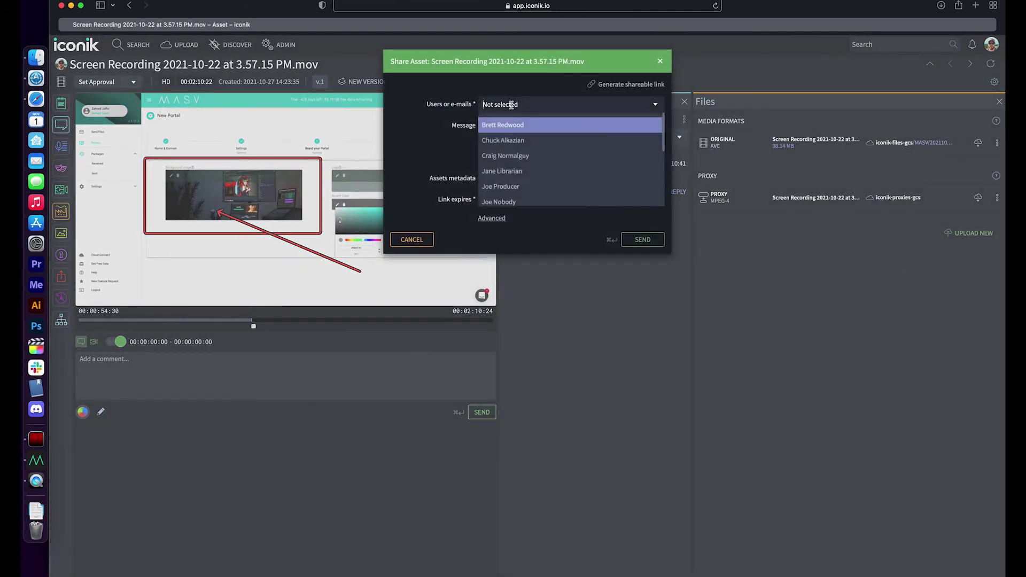
pyautogui.click(513, 202)
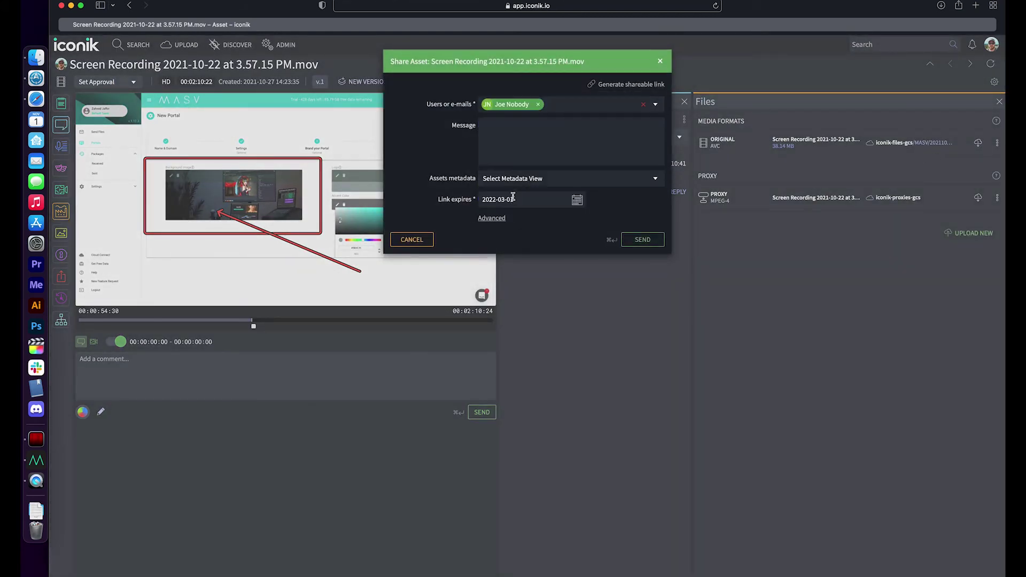
pyautogui.click(569, 105)
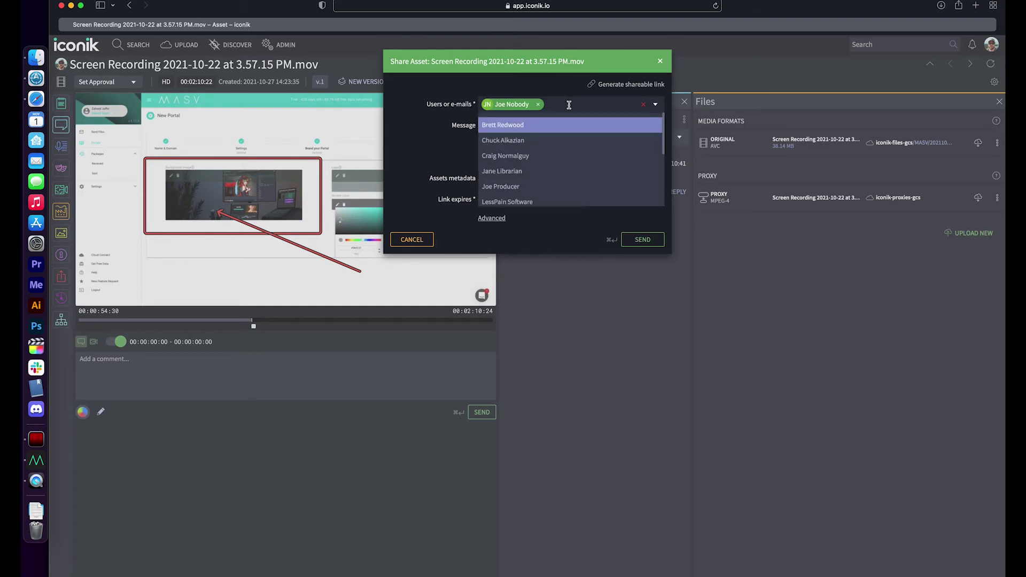
pyautogui.write('anyone@anyw')
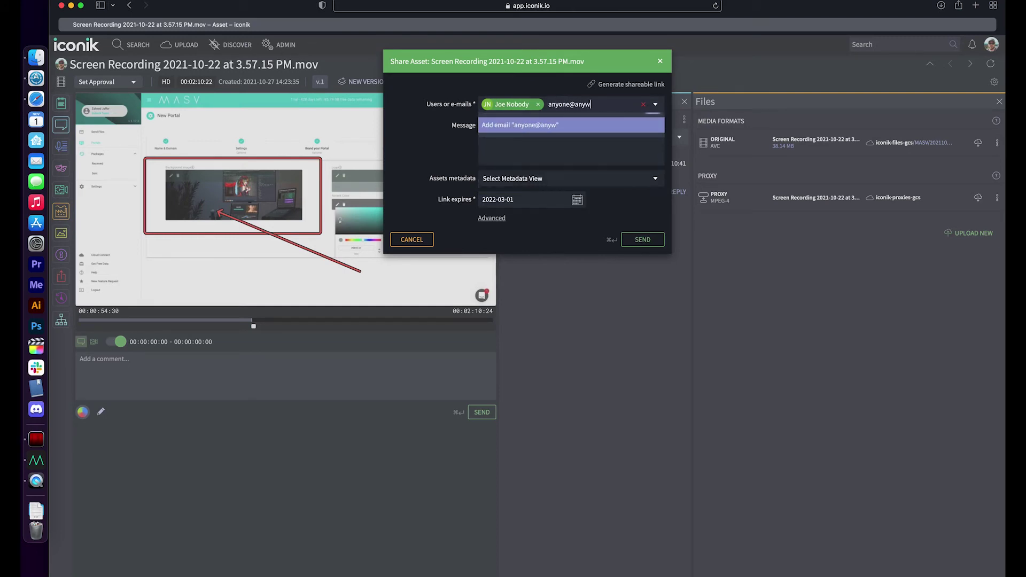
pyautogui.write('here.com')
pyautogui.press('Return')
# Add a short message about the clip, share the General metadata view, and set expiry to 2021-11-06
pyautogui.click(559, 159)
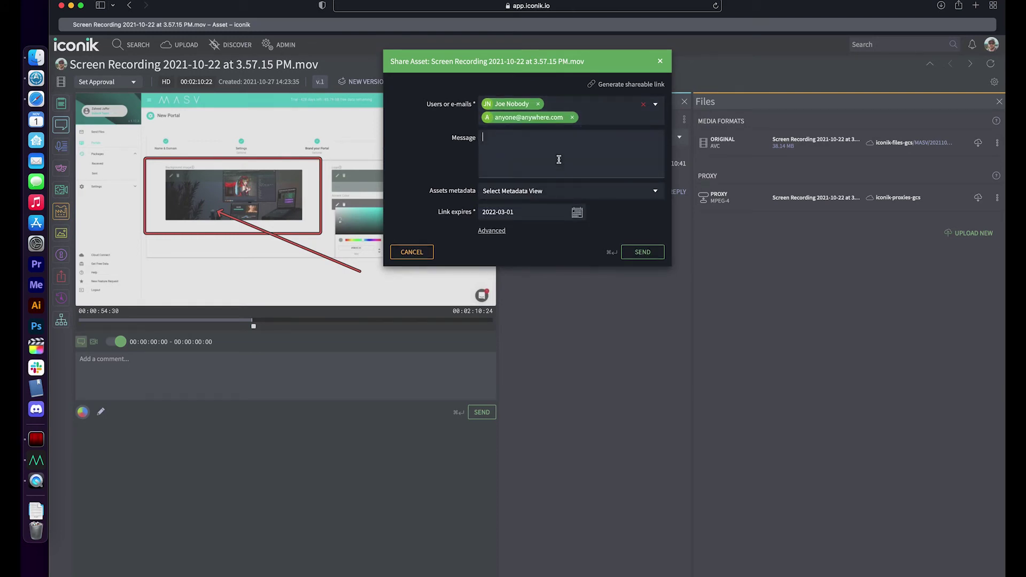
pyautogui.write('Here is that clip we spoke abo')
pyautogui.write('ut.')
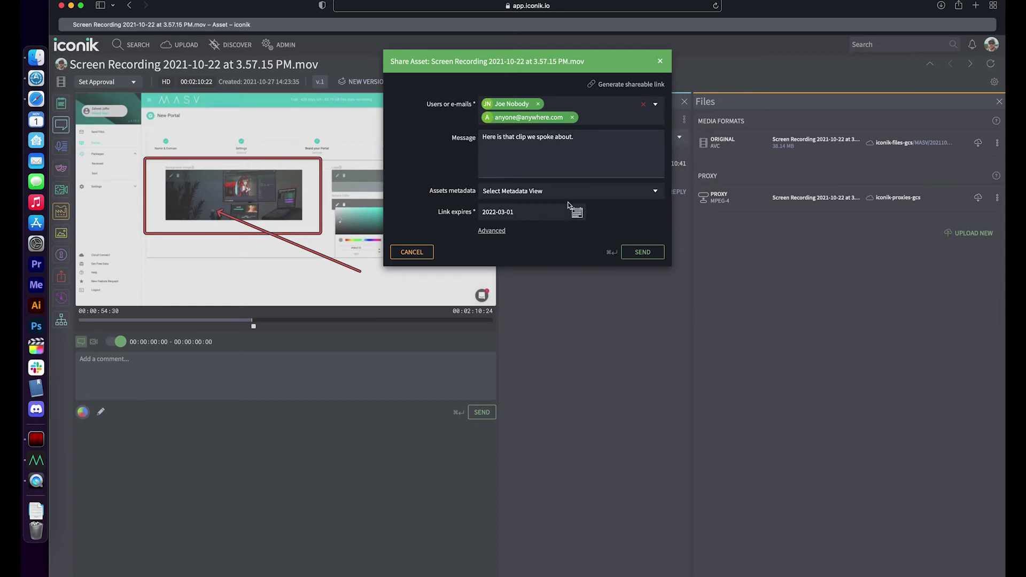
pyautogui.click(566, 191)
pyautogui.click(497, 211)
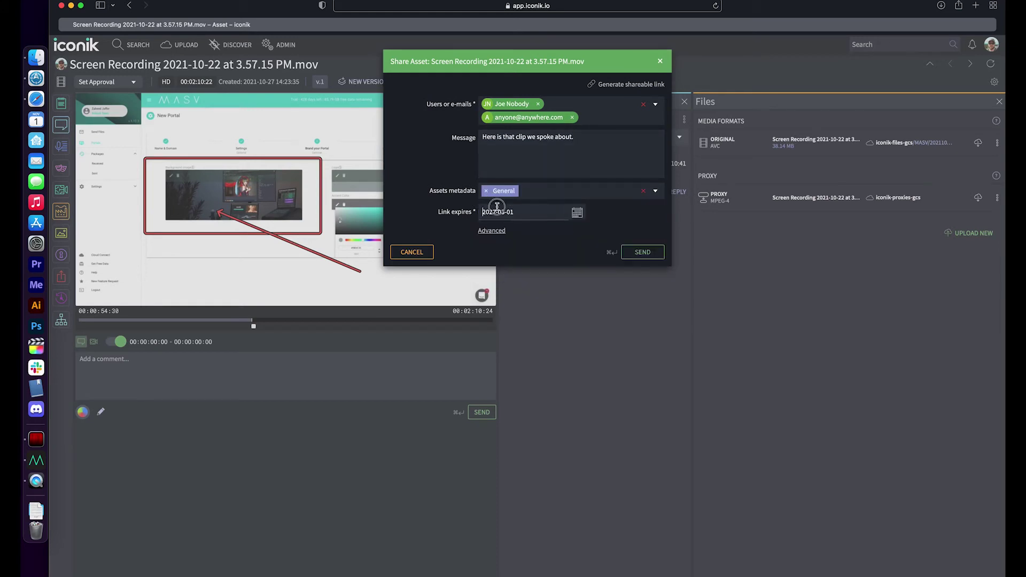
pyautogui.click(519, 211)
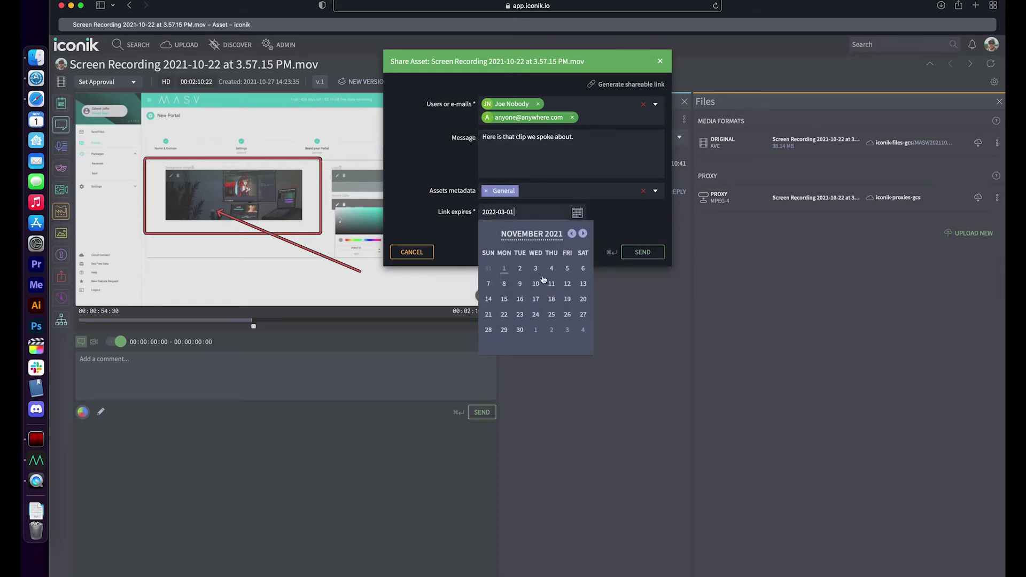
pyautogui.click(587, 271)
pyautogui.click(491, 230)
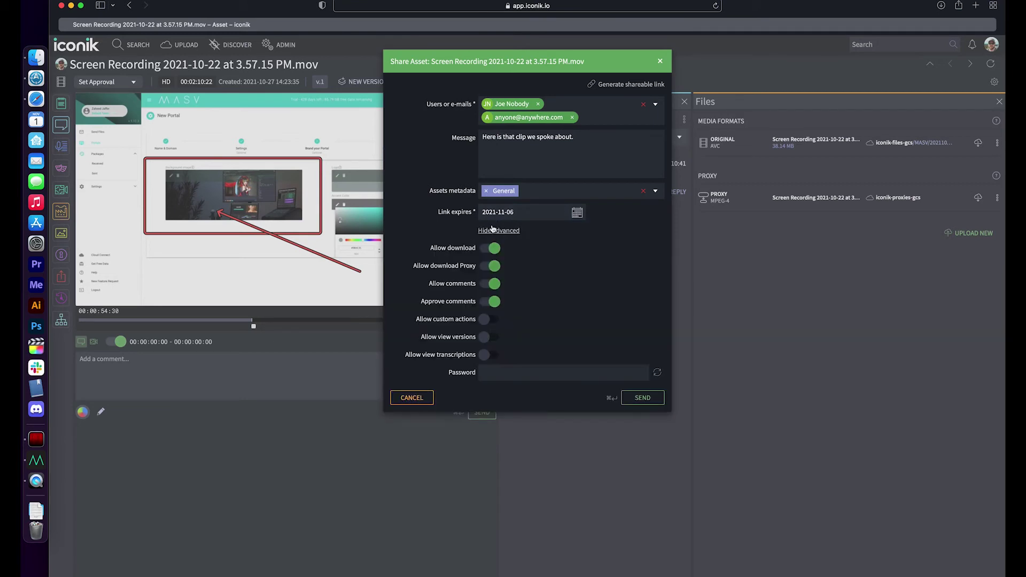
pyautogui.click(494, 249)
pyautogui.click(494, 266)
pyautogui.click(488, 338)
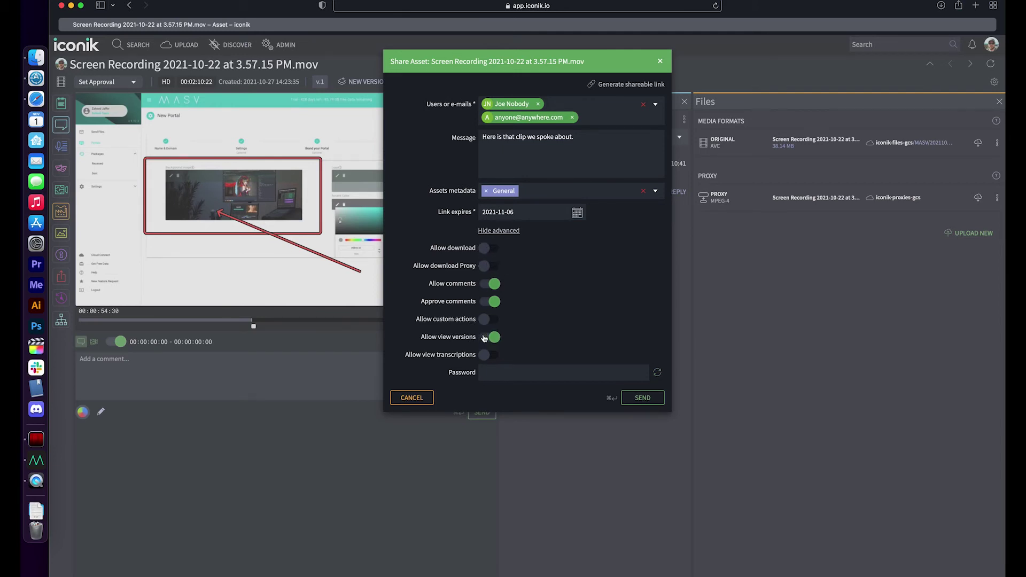
pyautogui.click(496, 372)
pyautogui.write('masv loves iconik')
pyautogui.click(643, 398)
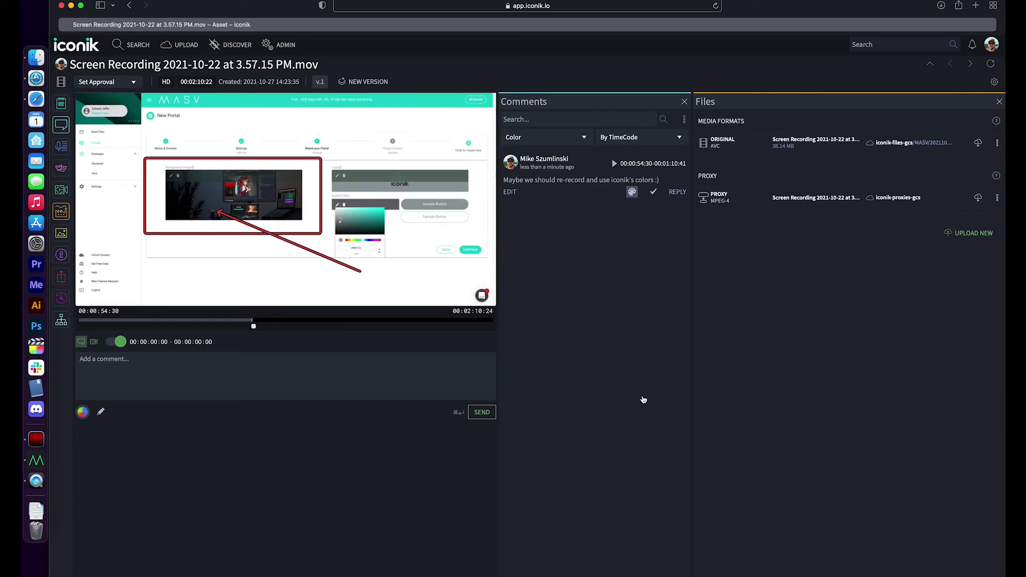
# In the Screen Recordings collection, select all four recordings and start a bulk metadata update
pyautogui.click(140, 42)
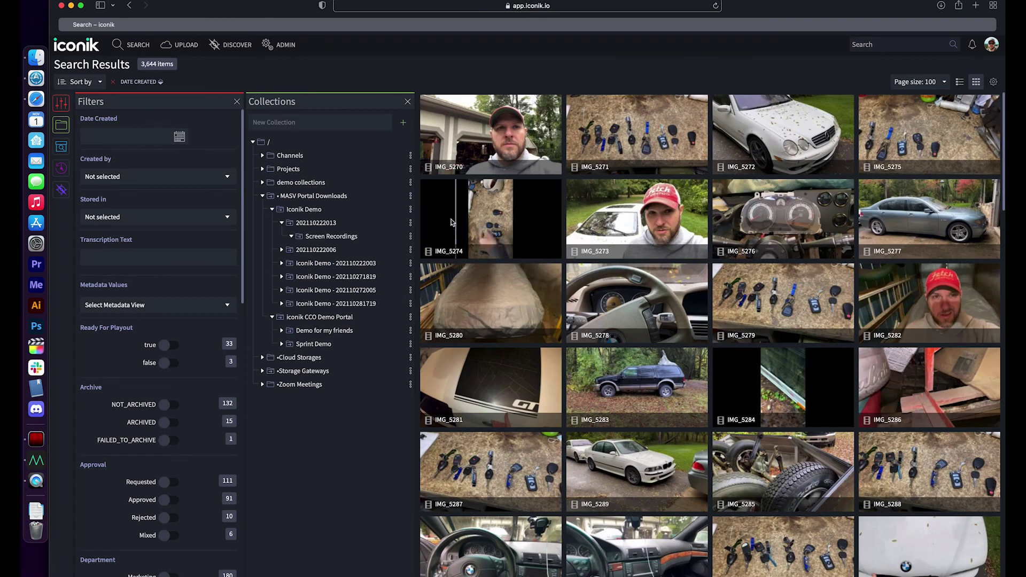
pyautogui.click(347, 237)
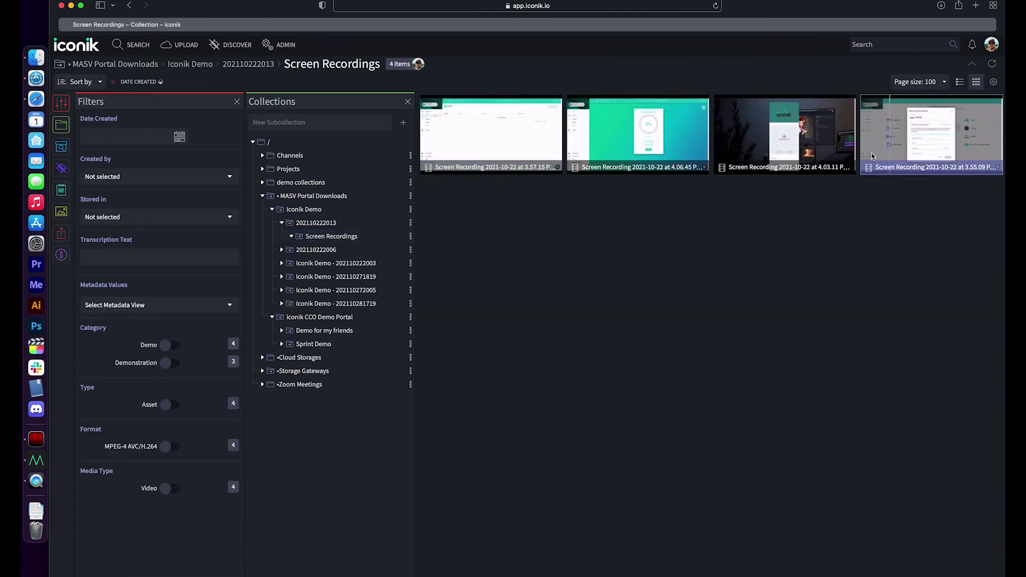
pyautogui.click(873, 156)
pyautogui.keyDown('shift'); pyautogui.click(525, 145); pyautogui.keyUp('shift')
pyautogui.rightClick(525, 145)
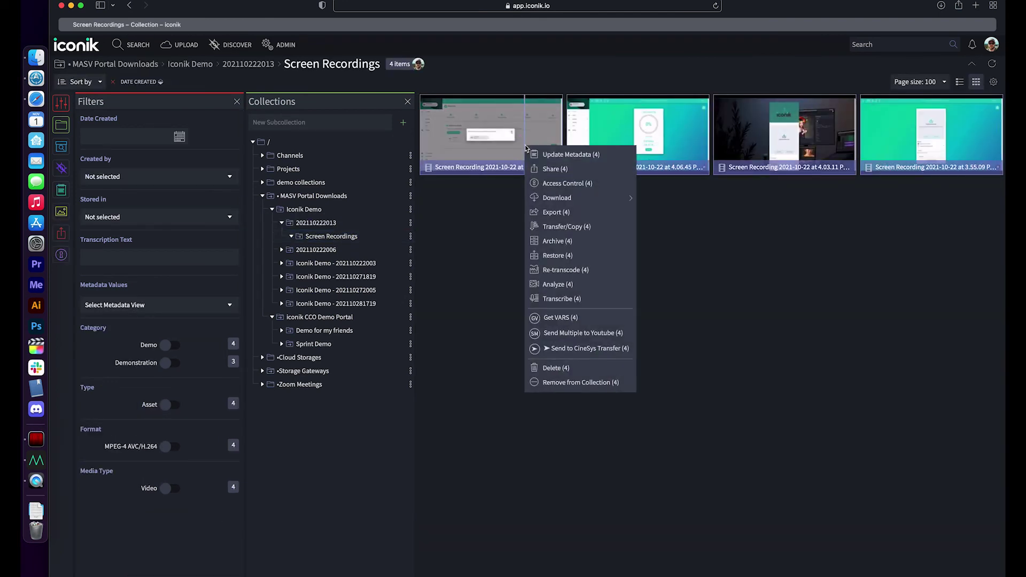
pyautogui.click(552, 155)
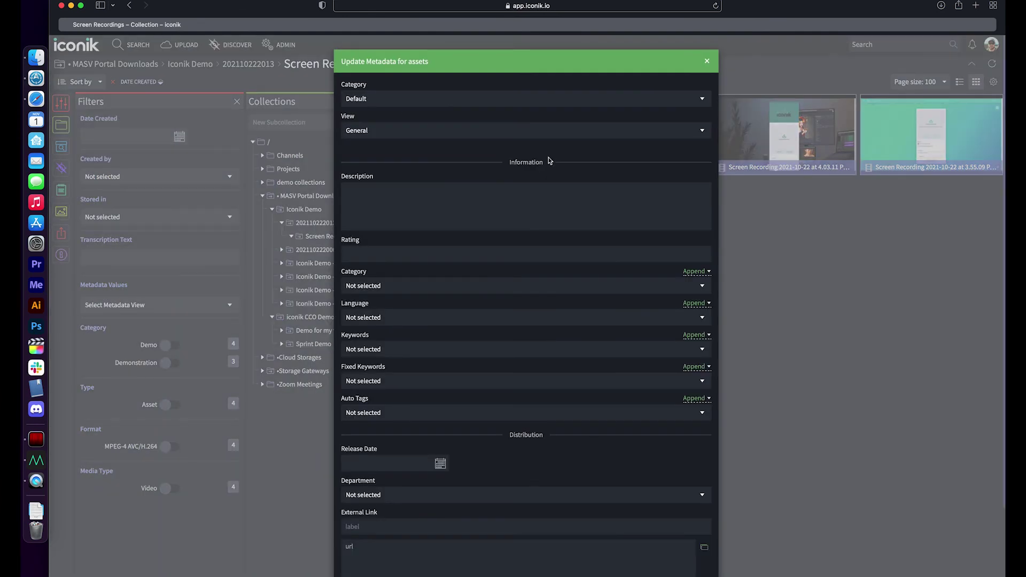
# Add the keywords MASV, Iconik and Partnership to the selected recordings
pyautogui.click(372, 349)
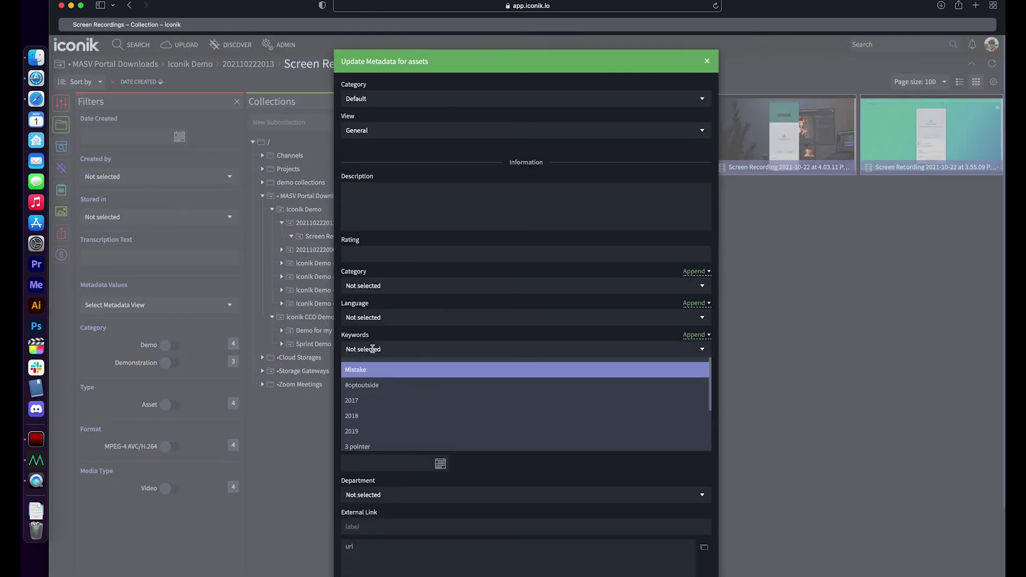
pyautogui.write('MASV')
pyautogui.press('Return')
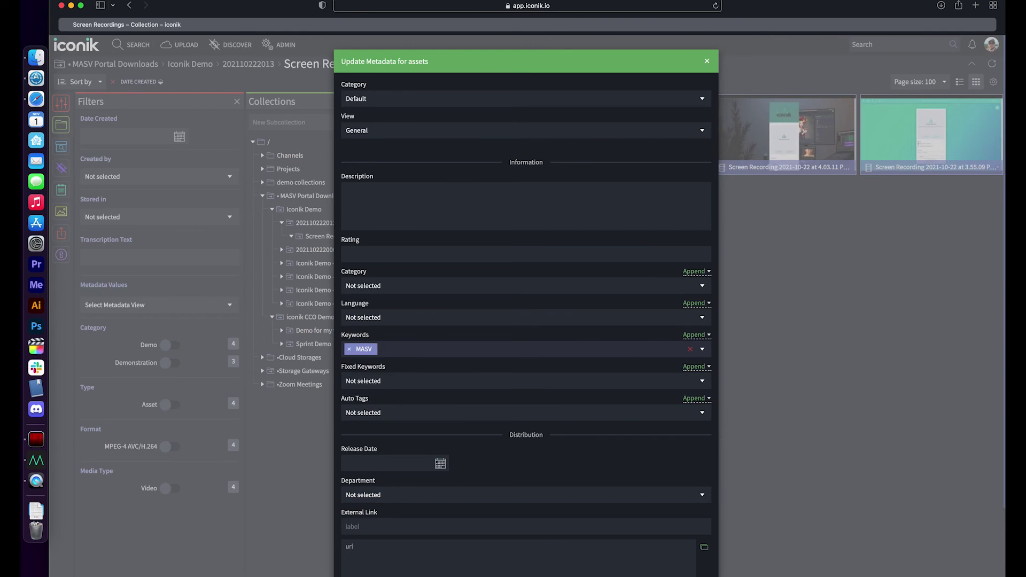
pyautogui.write('Iconik')
pyautogui.press('Return')
pyautogui.write('Partnership')
pyautogui.press('Return')
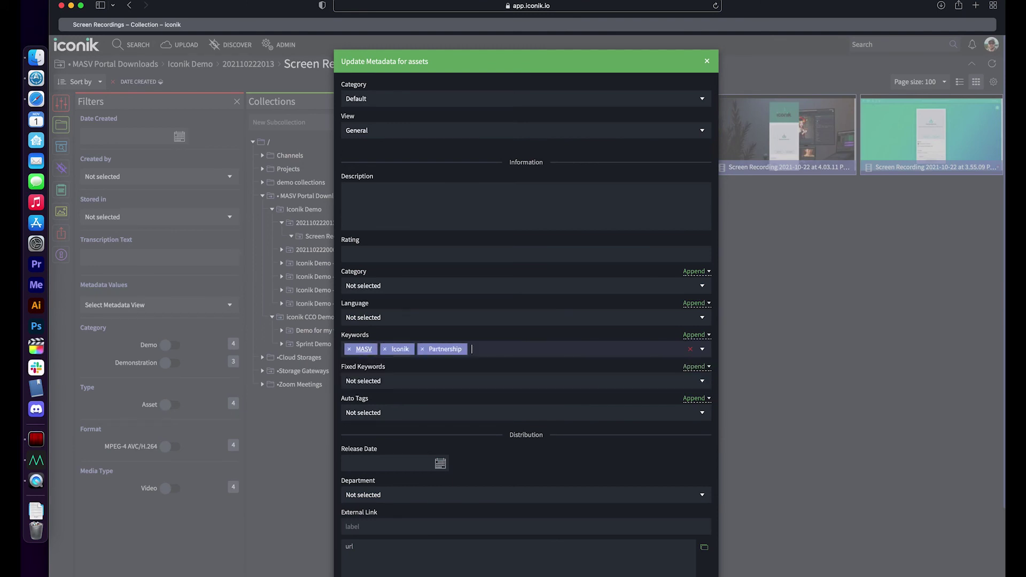
# Set the release date to 2021-12-01 and apply the update to all four assets
pyautogui.scroll(-4, 385, 368)
pyautogui.click(391, 357)
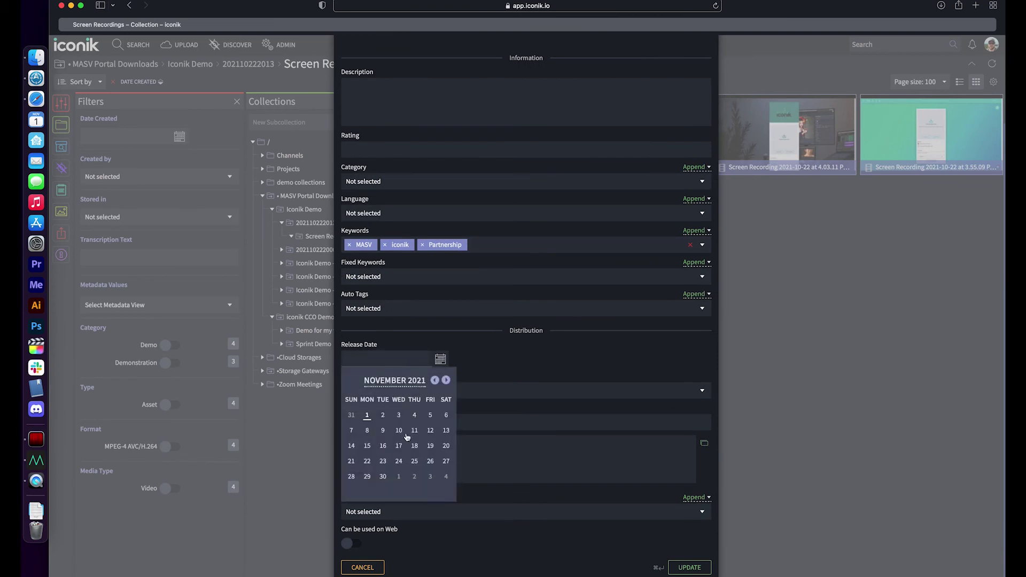
pyautogui.click(399, 477)
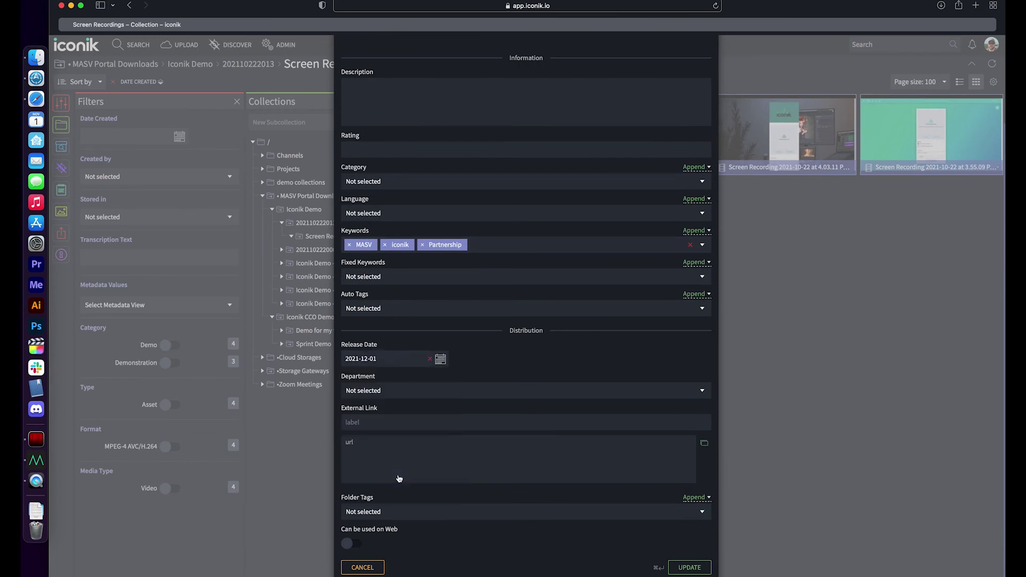
pyautogui.click(688, 567)
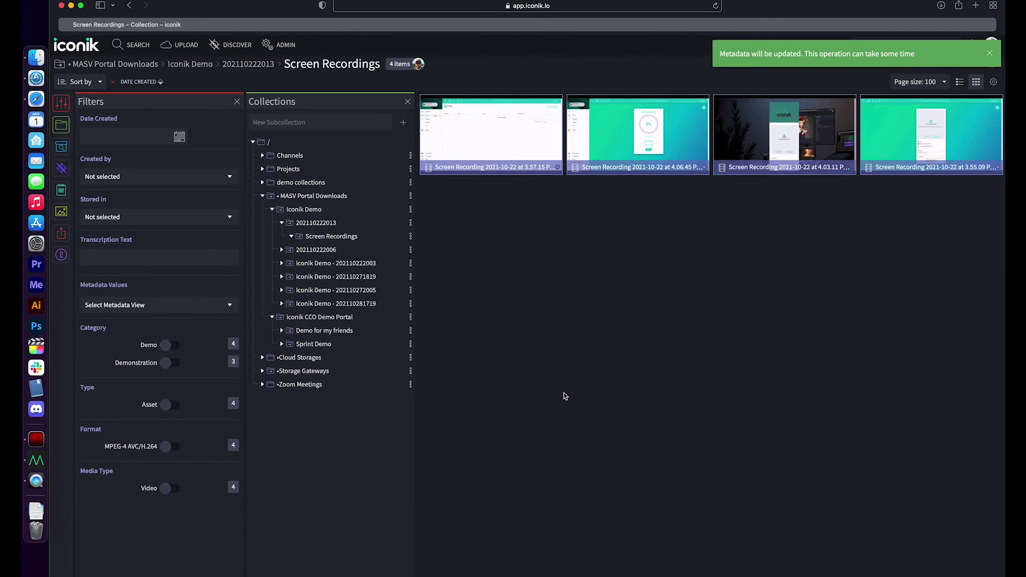
# Run a library-wide search for 'MASV AND iconik'
pyautogui.click(534, 142)
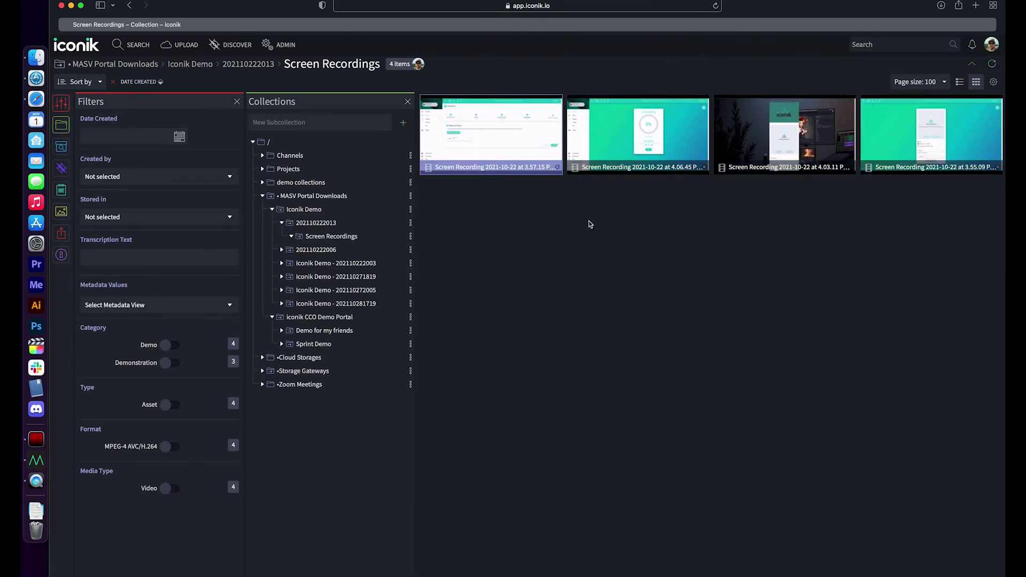
pyautogui.click(129, 46)
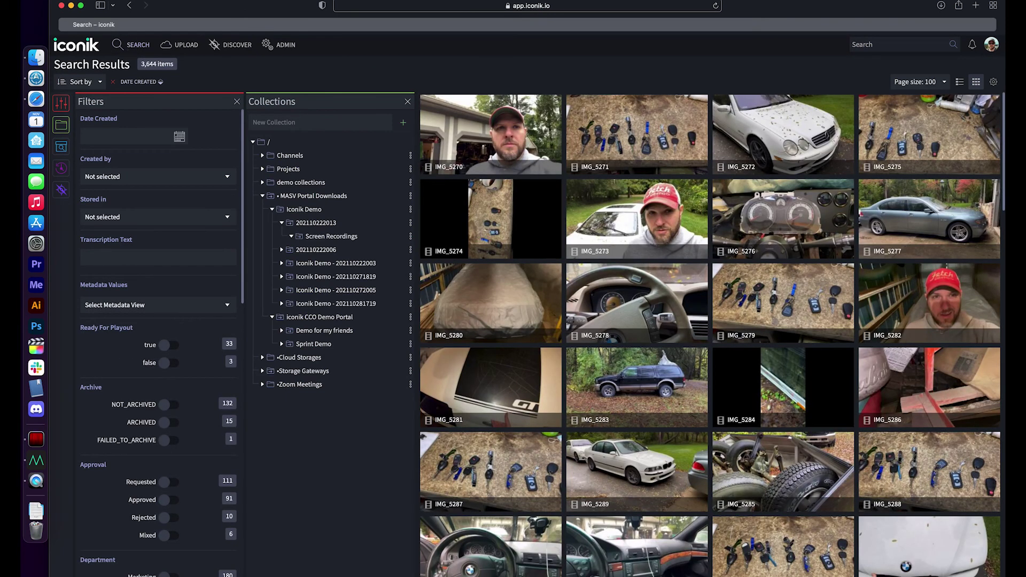
pyautogui.click(870, 44)
pyautogui.write('MASV AND iconik')
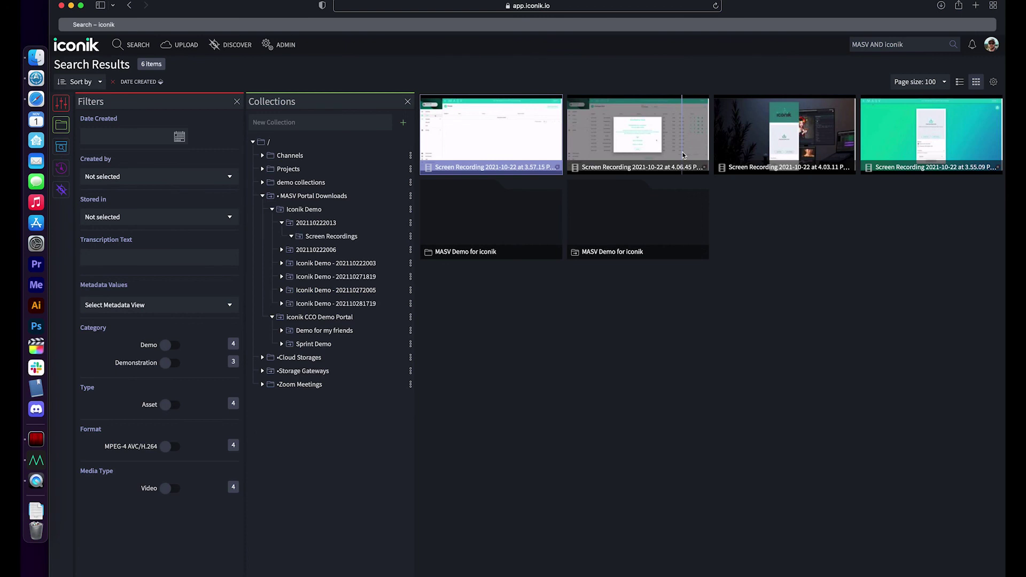
pyautogui.click(928, 153)
pyautogui.rightClick(928, 152)
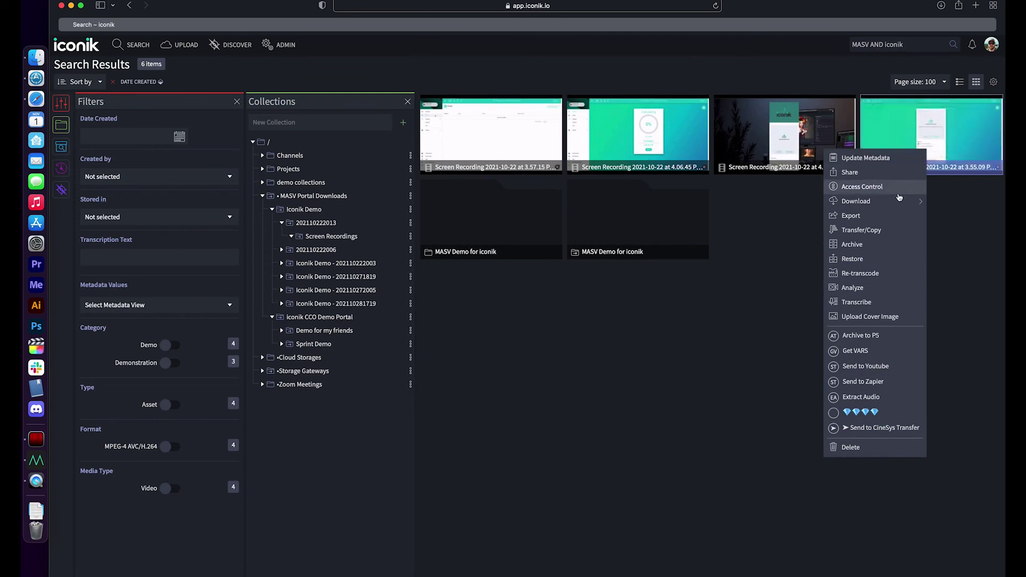
pyautogui.click(881, 230)
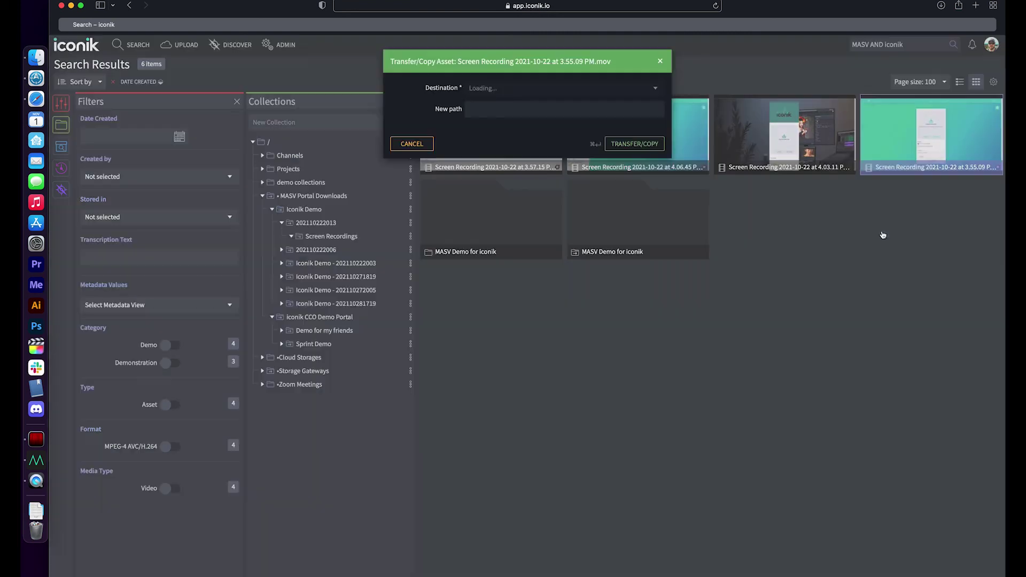
pyautogui.click(577, 87)
pyautogui.scroll(-2, 562, 159)
pyautogui.scroll(-4, 562, 155)
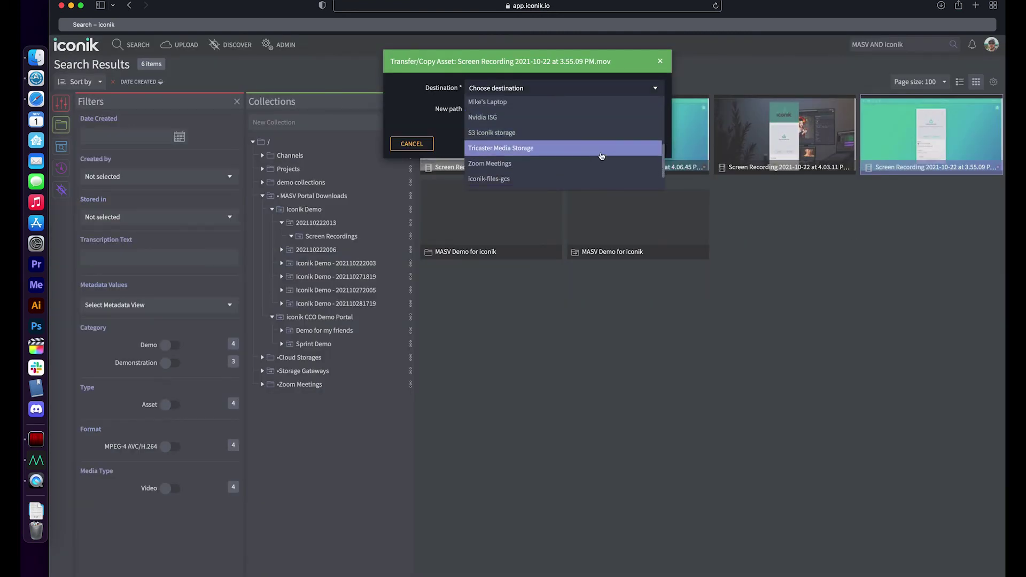
pyautogui.click(752, 302)
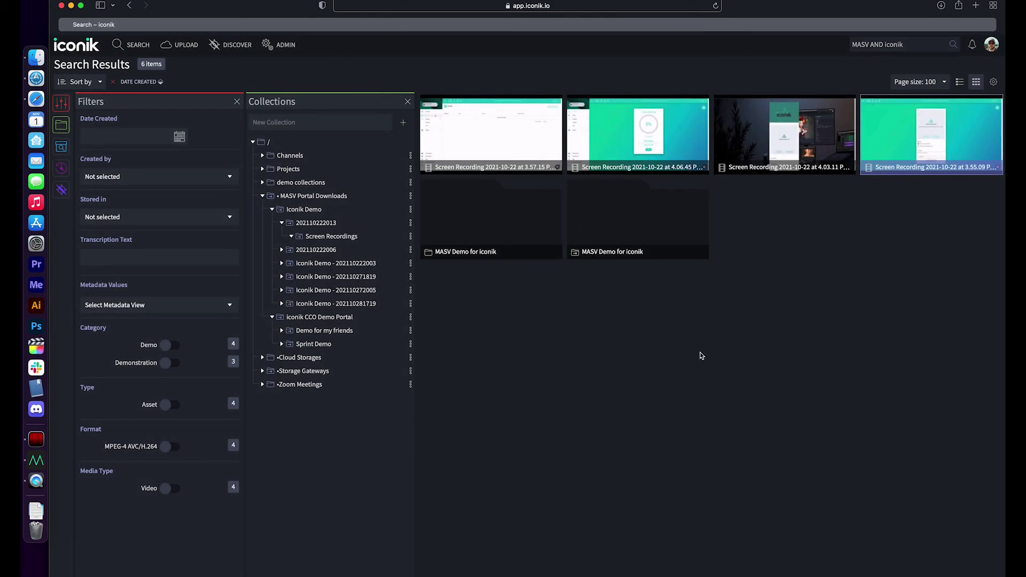